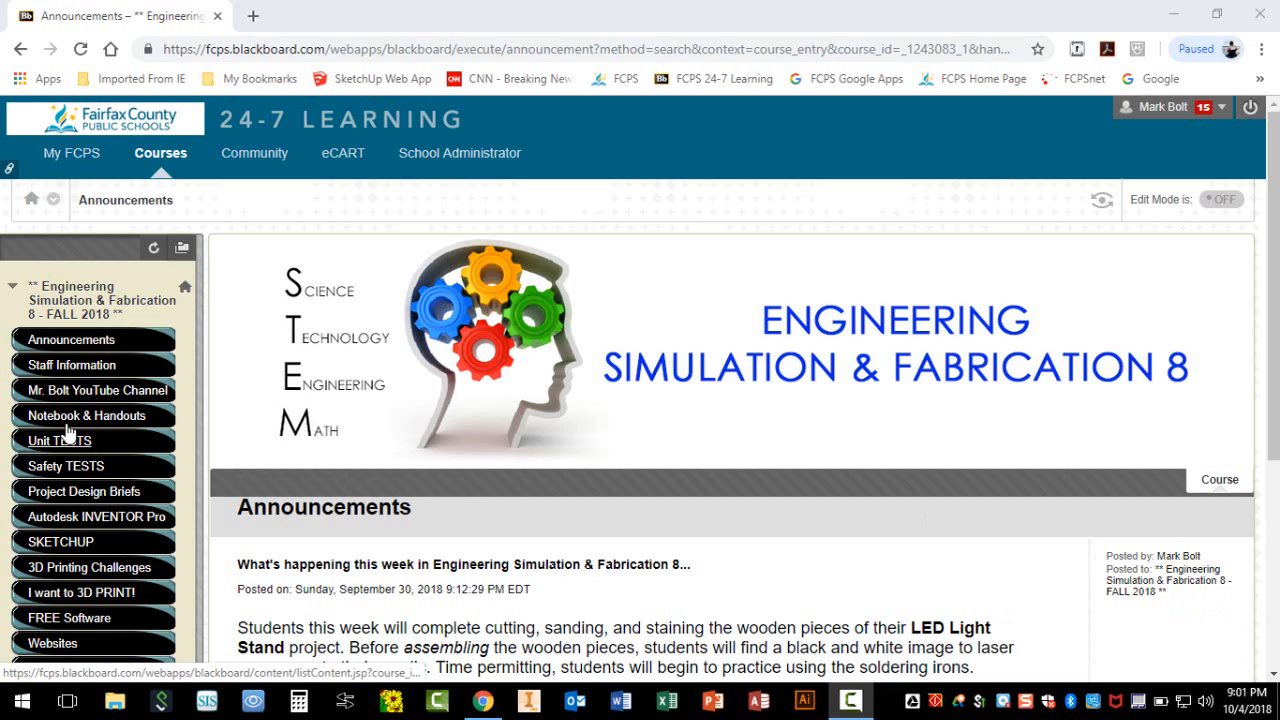
Step: Open the LED Light Stand Project folder within Project Design Briefs and go to the Acrylic Design Template instructions
{"action": "left_click", "coordinate": [58, 491]}
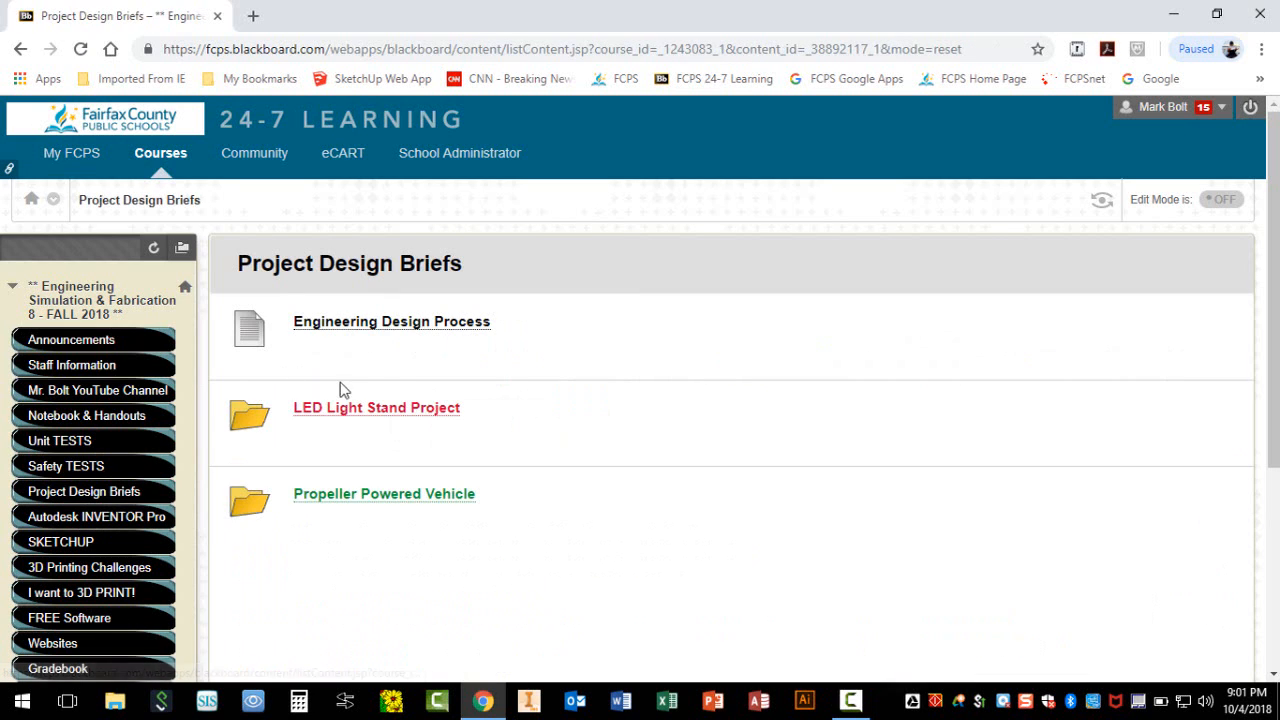
{"action": "left_click", "coordinate": [389, 414]}
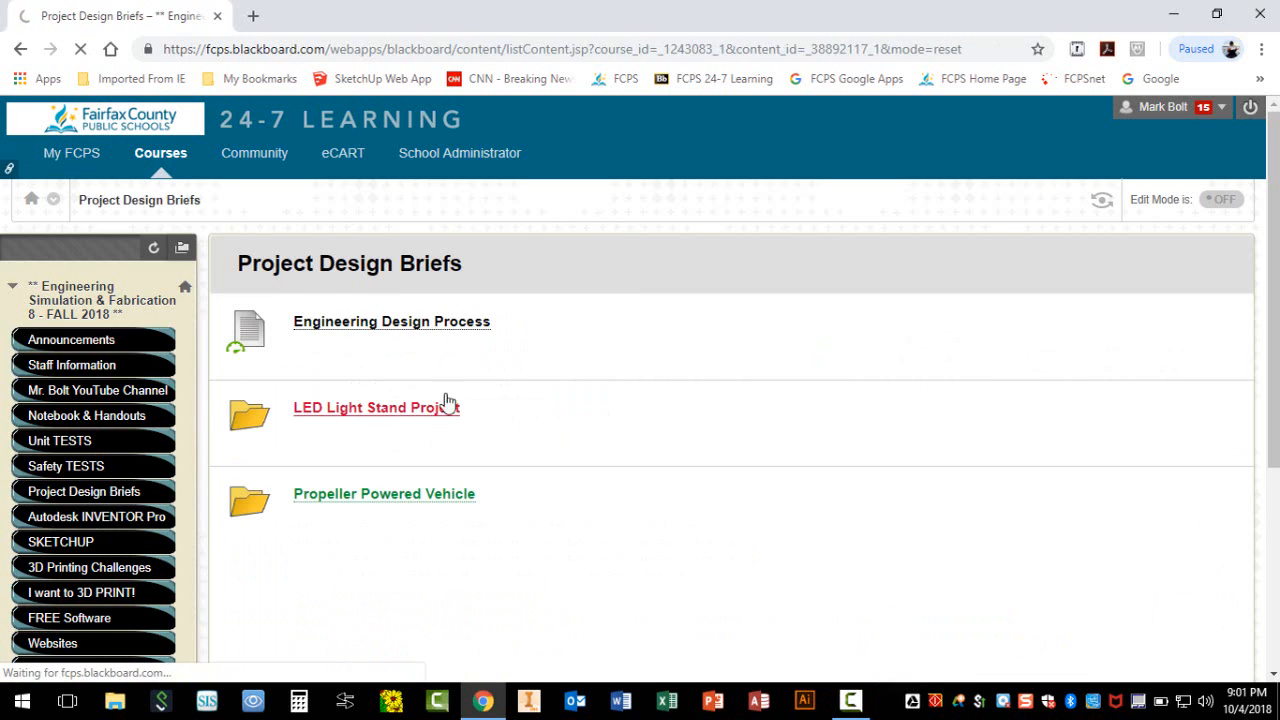
{"action": "scroll", "coordinate": [516, 484], "scroll_direction": "down", "scroll_amount": 1}
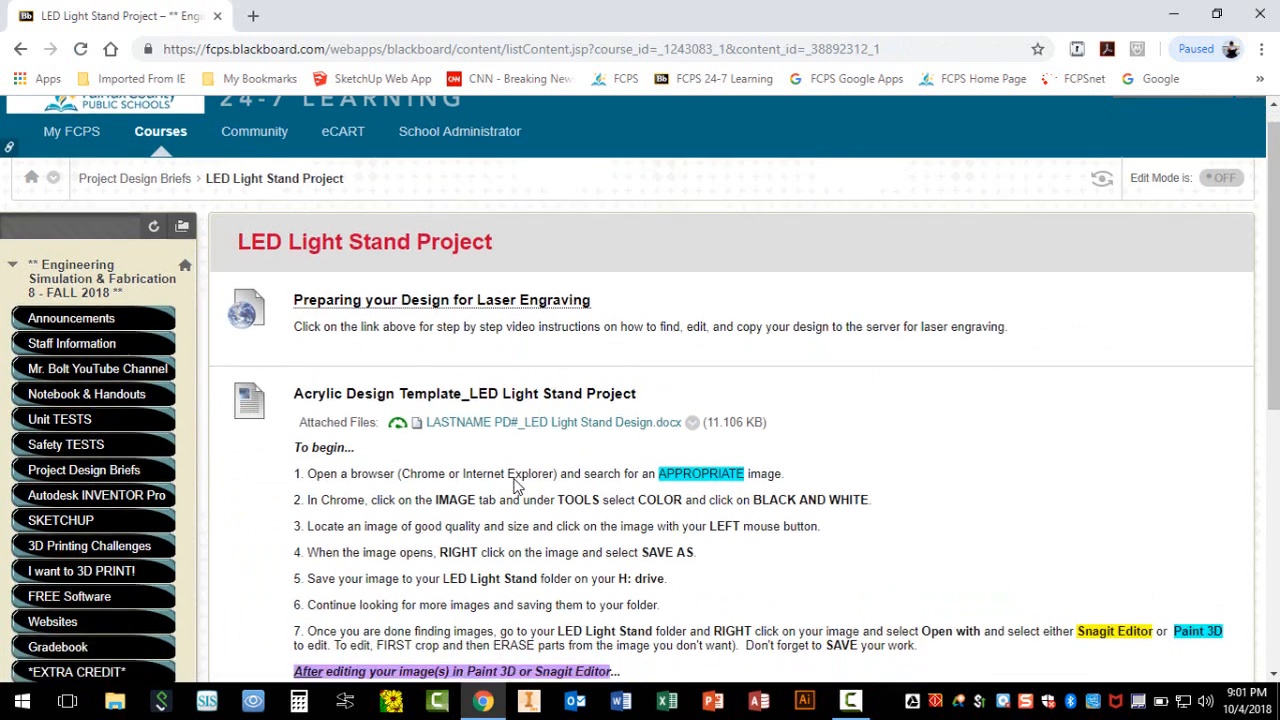
{"action": "scroll", "coordinate": [516, 484], "scroll_direction": "down", "scroll_amount": 3}
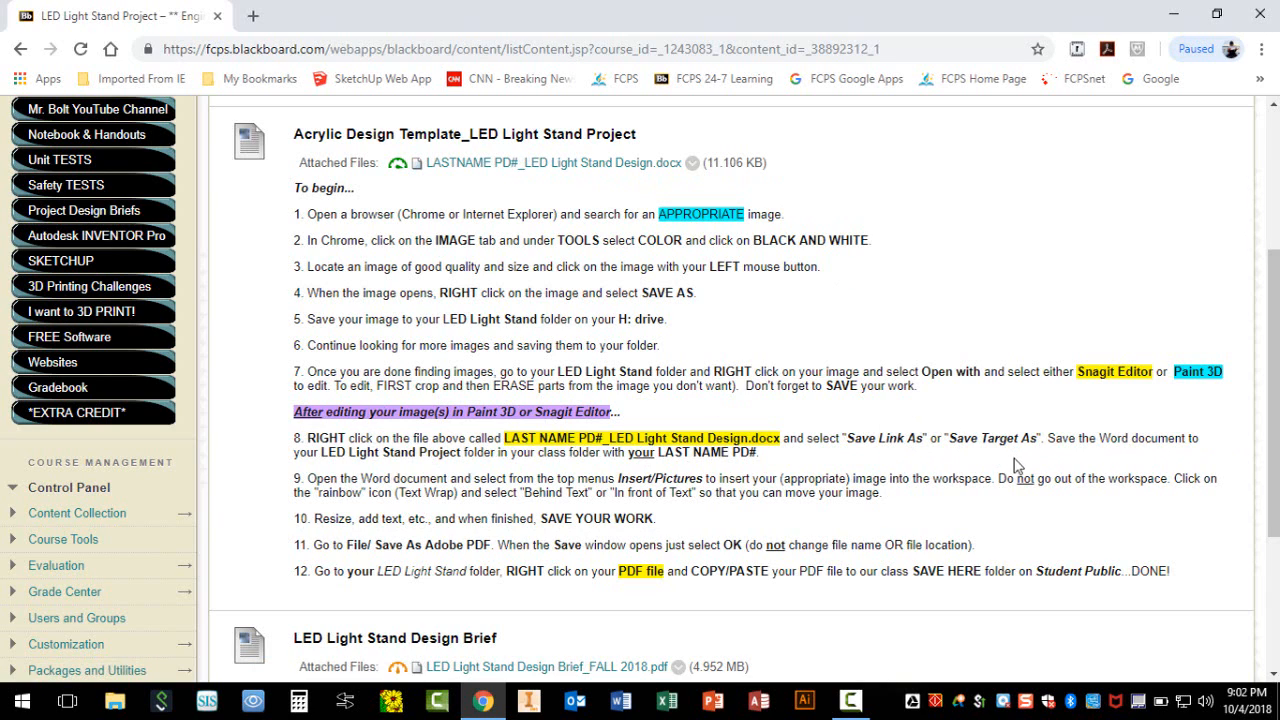
Step: Save the attached Word template to the LED Light Stand folder with the last name and 2 replacing "LASTNAME PD#", and open it in Word
{"action": "right_click", "coordinate": [555, 167]}
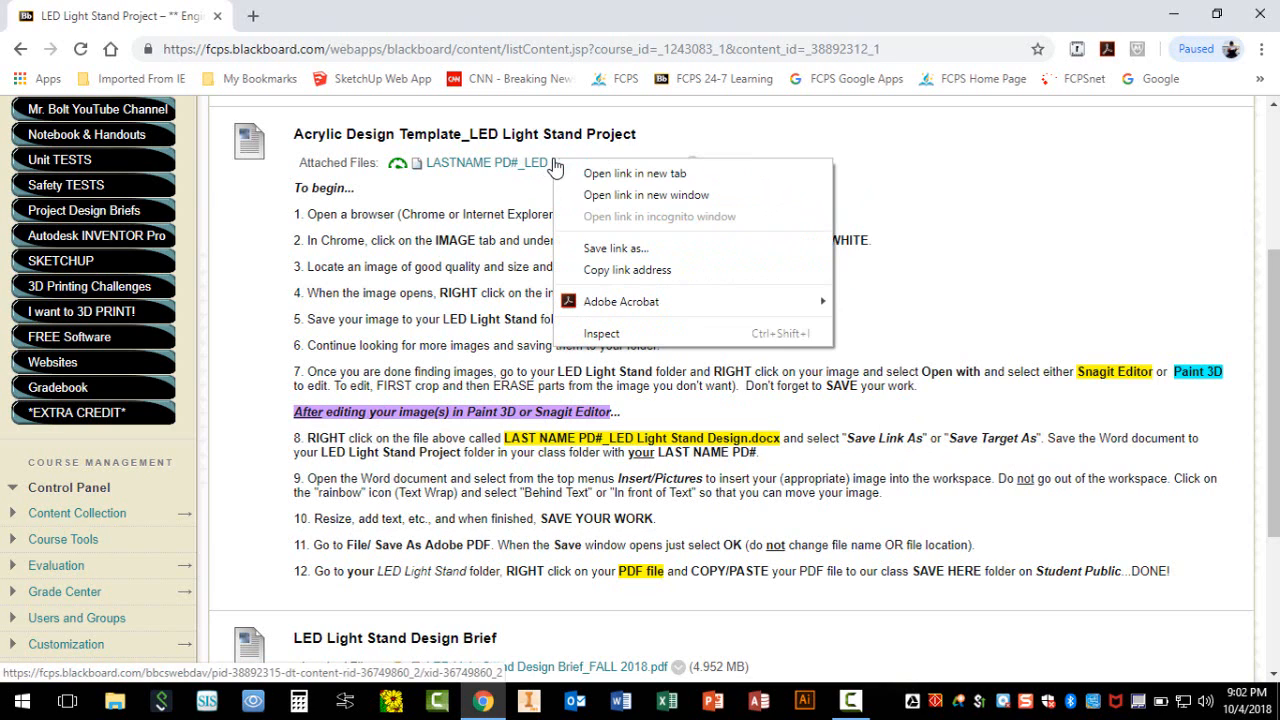
{"action": "left_click", "coordinate": [612, 250]}
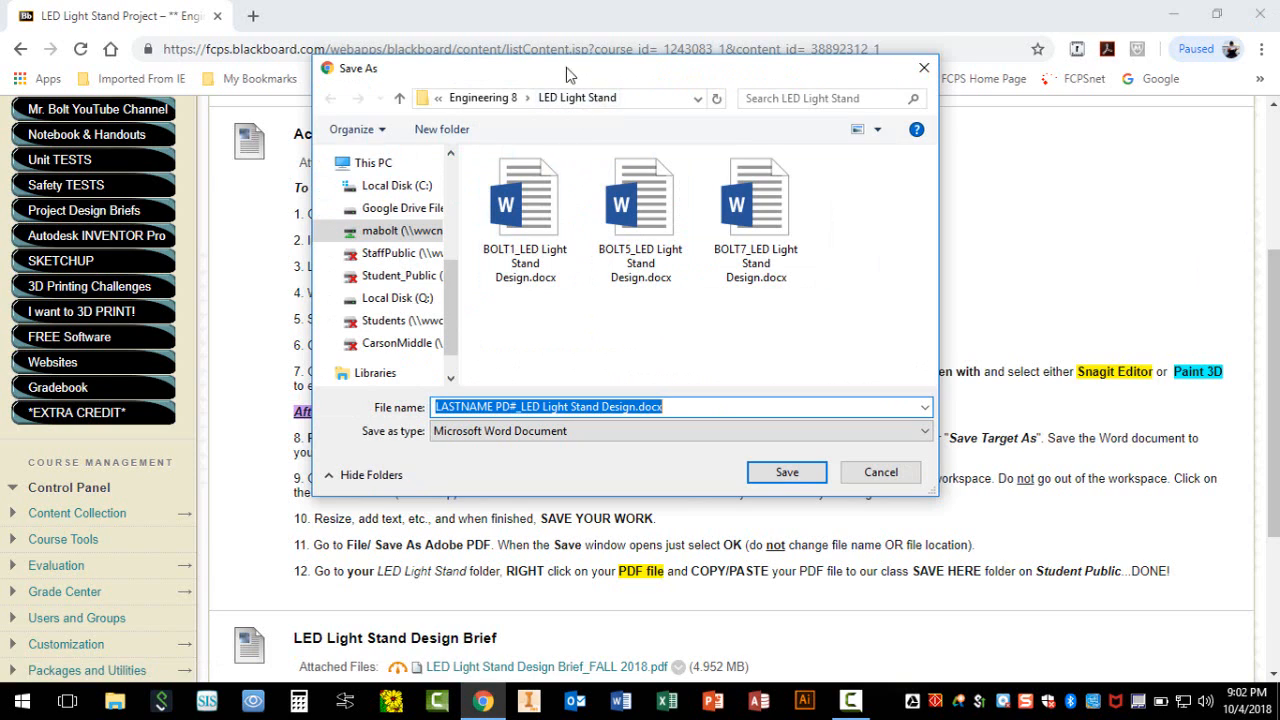
{"action": "left_click", "coordinate": [520, 408]}
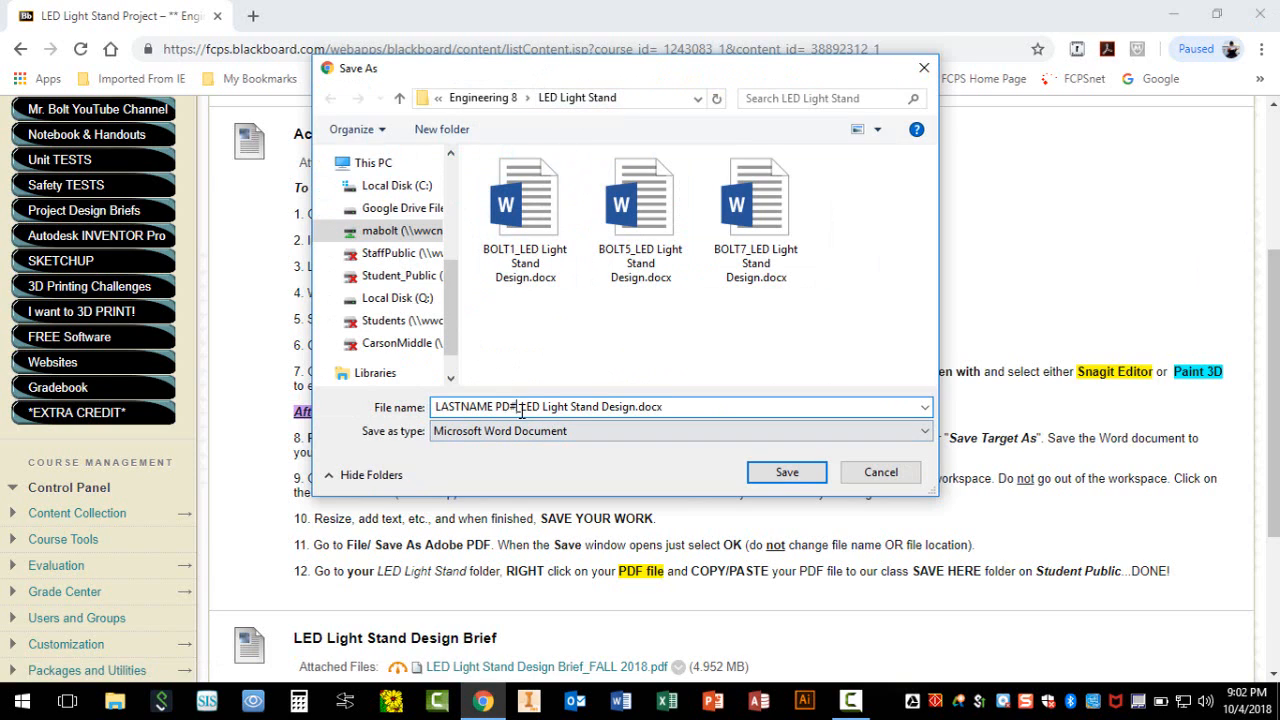
{"action": "left_click", "coordinate": [543, 408]}
{"action": "left_click_drag", "start_coordinate": [517, 407], "coordinate": [252, 390]}
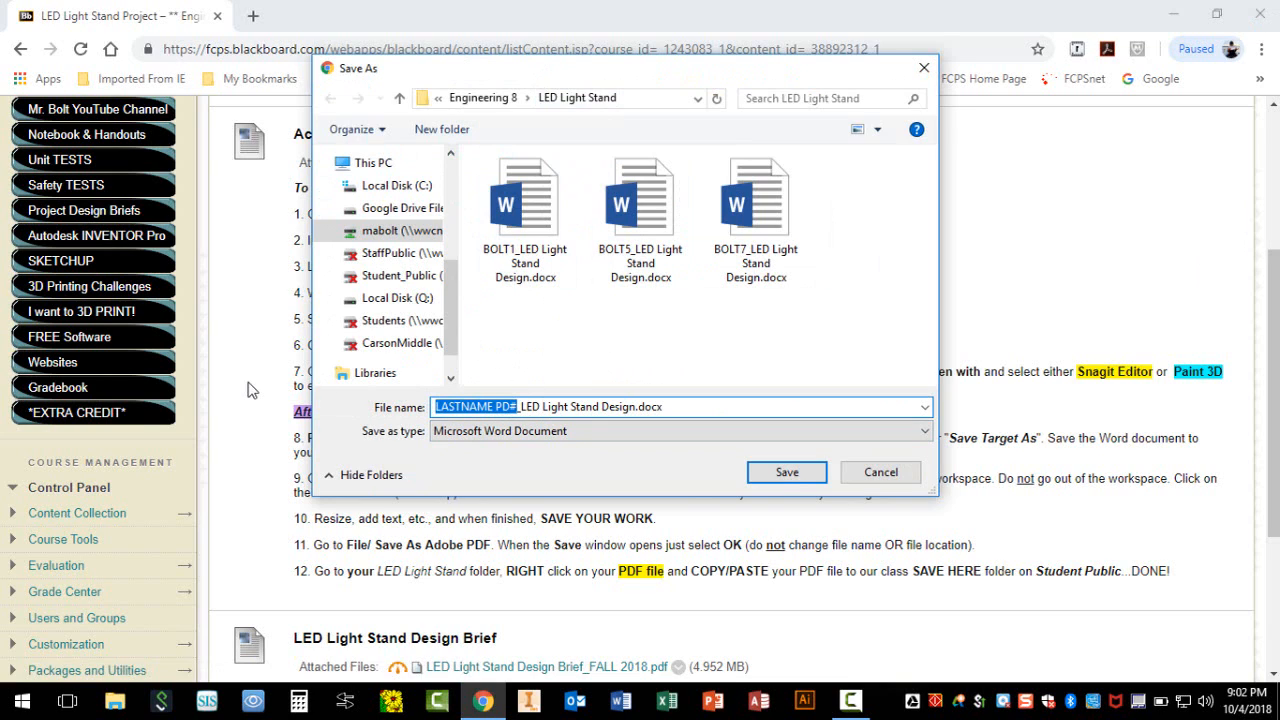
{"action": "type", "text": "BOLT"}
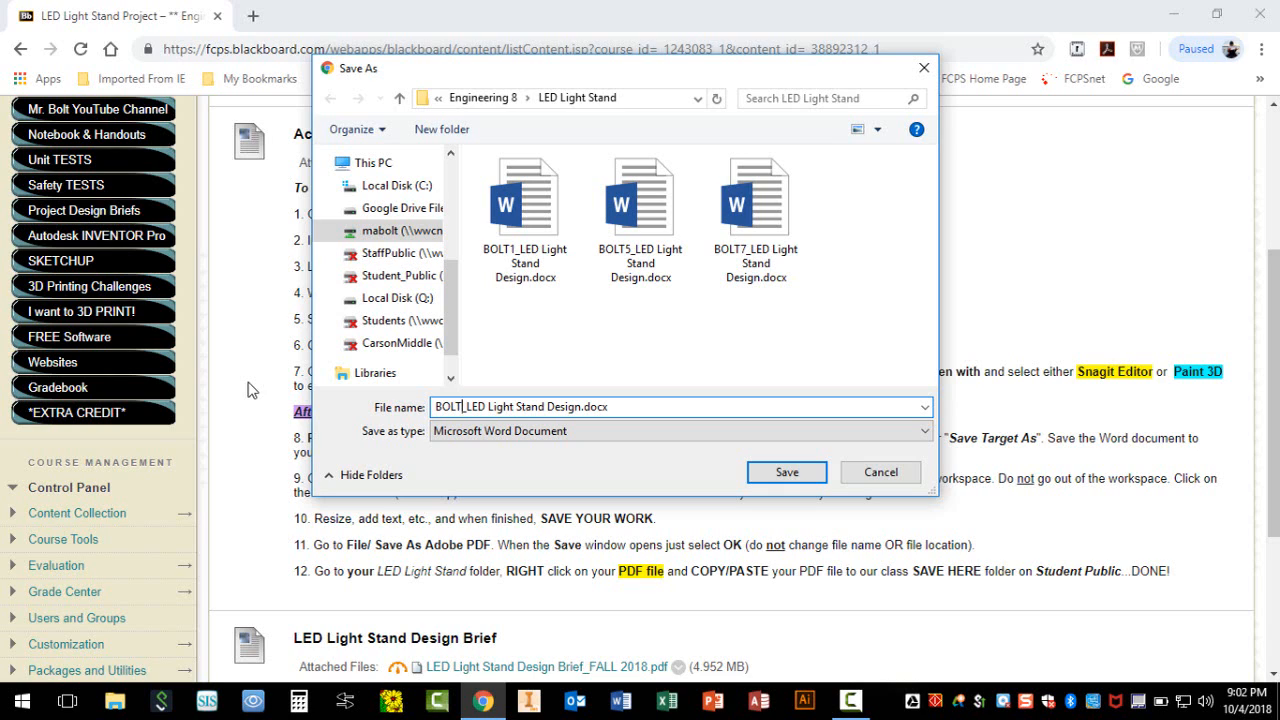
{"action": "type", "text": "2"}
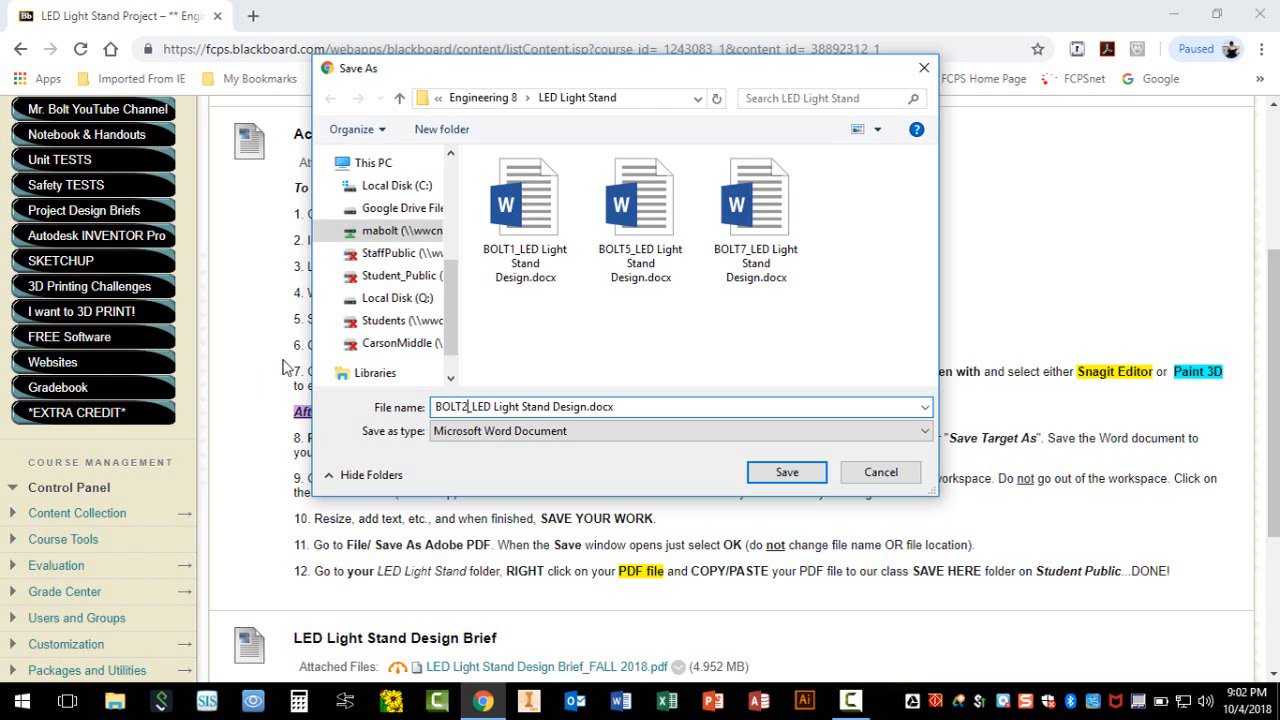
{"action": "left_click", "coordinate": [788, 473]}
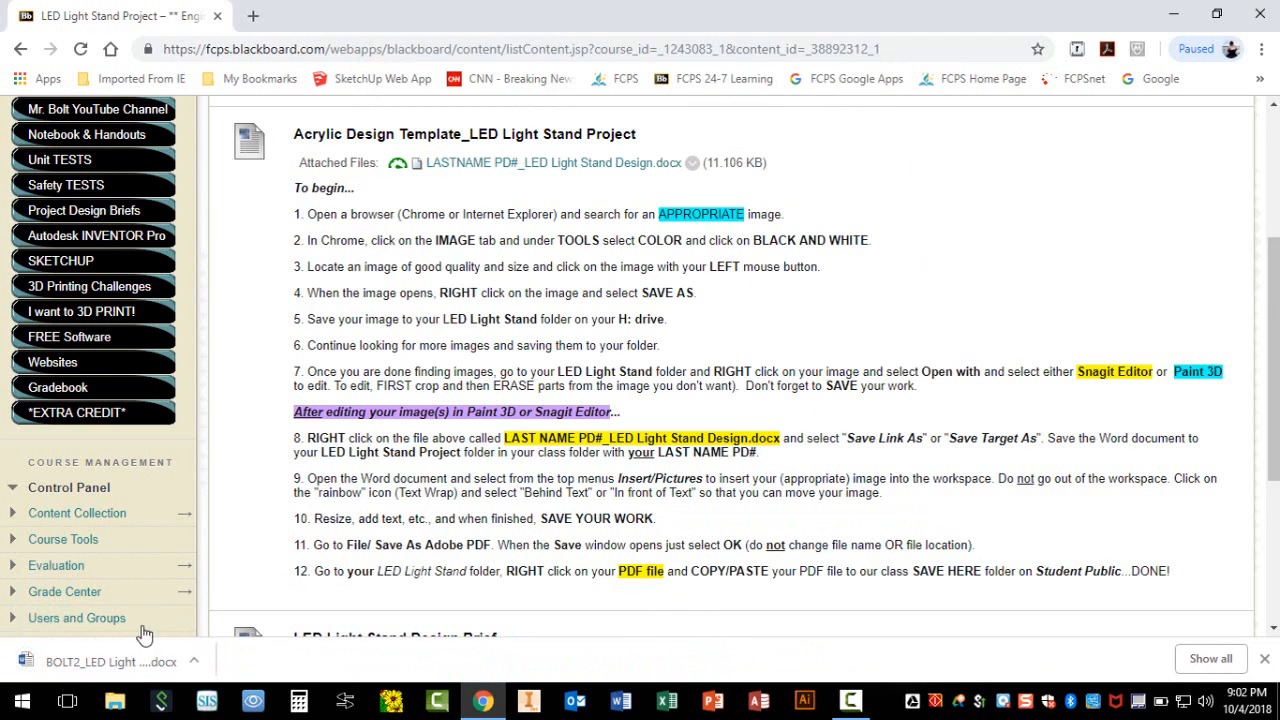
{"action": "left_click", "coordinate": [104, 665]}
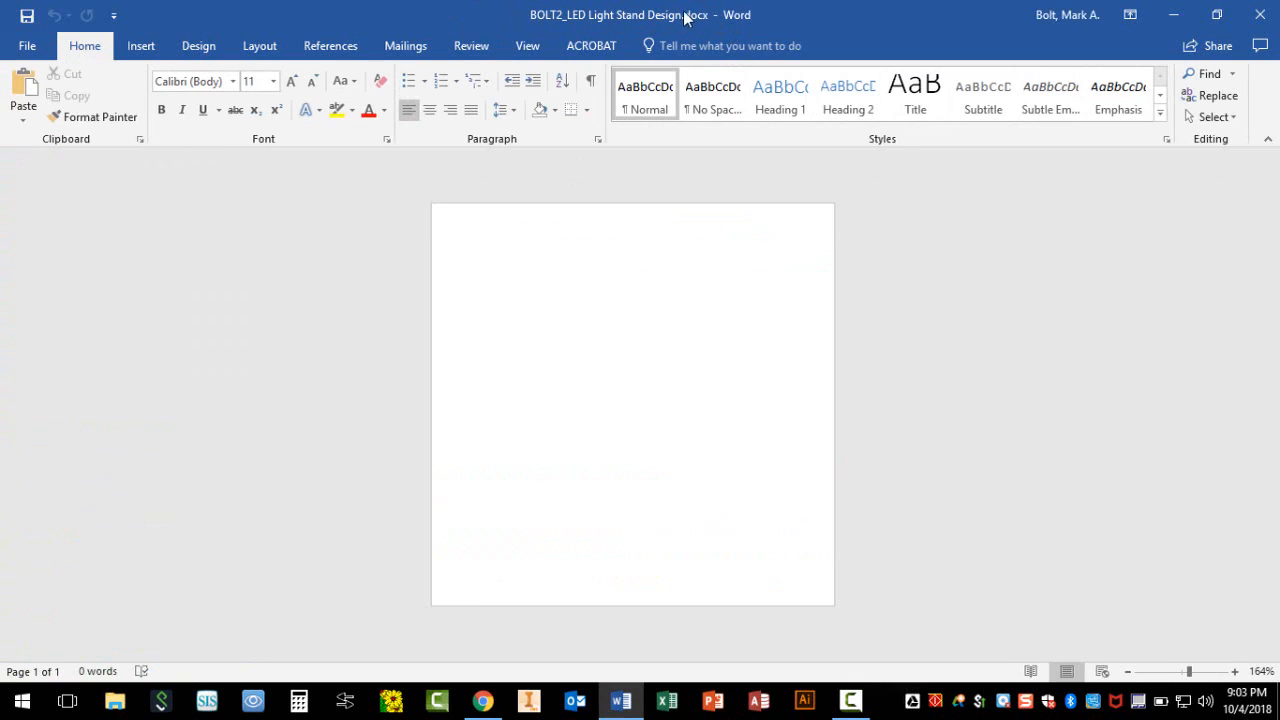
Step: Start inserting a picture from file and browse to the LED Light Stand folder inside Engineering 8 on the H: drive
{"action": "left_click", "coordinate": [139, 50]}
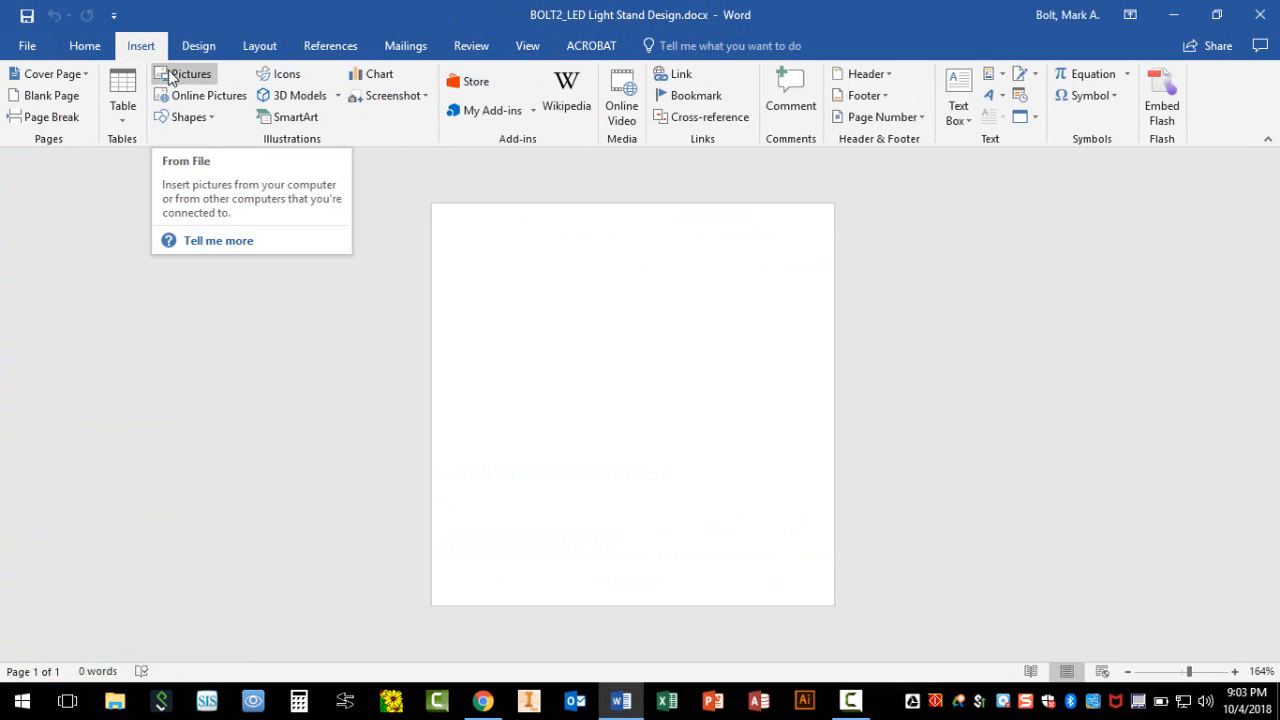
{"action": "left_click", "coordinate": [183, 74]}
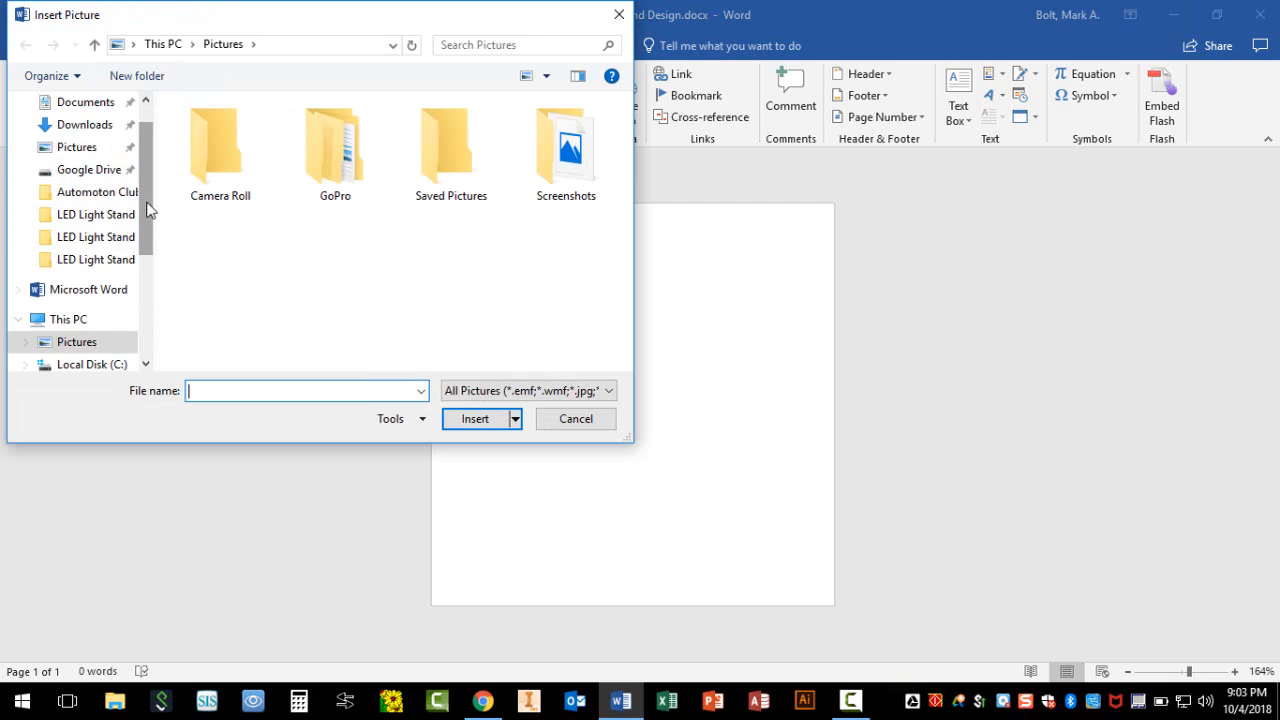
{"action": "scroll", "coordinate": [147, 210], "scroll_direction": "down", "scroll_amount": 2}
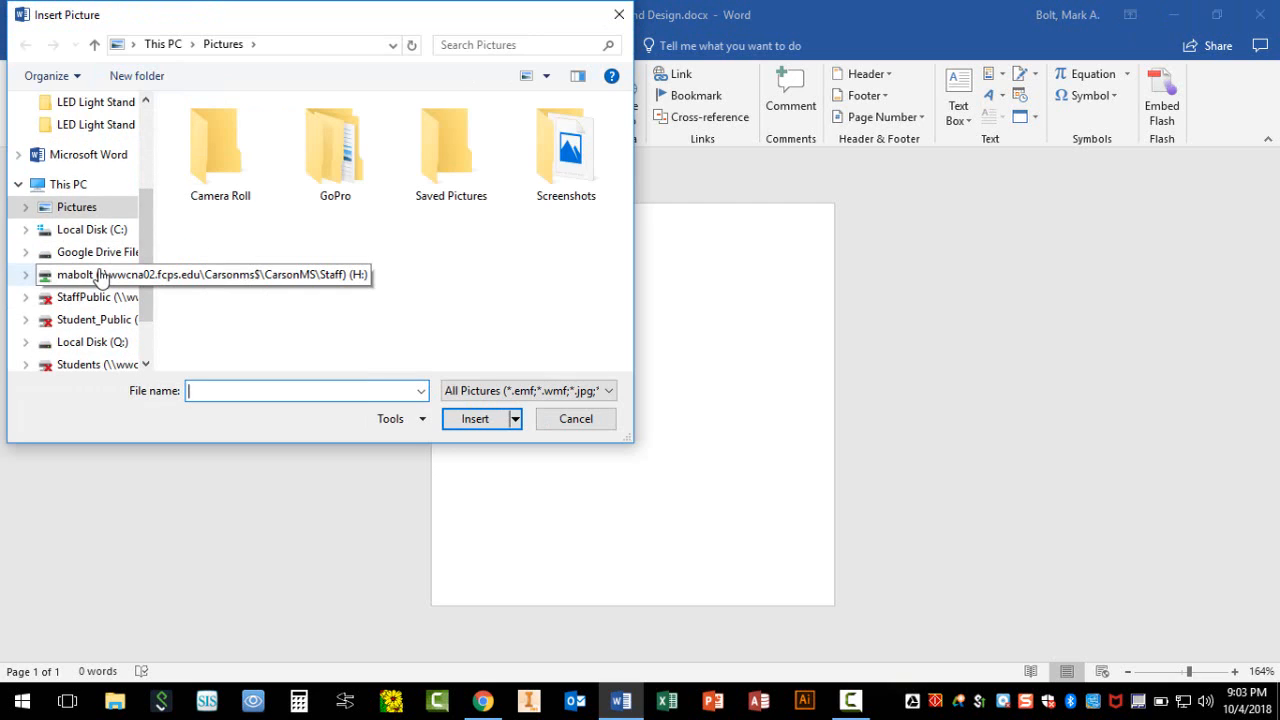
{"action": "left_click", "coordinate": [100, 276]}
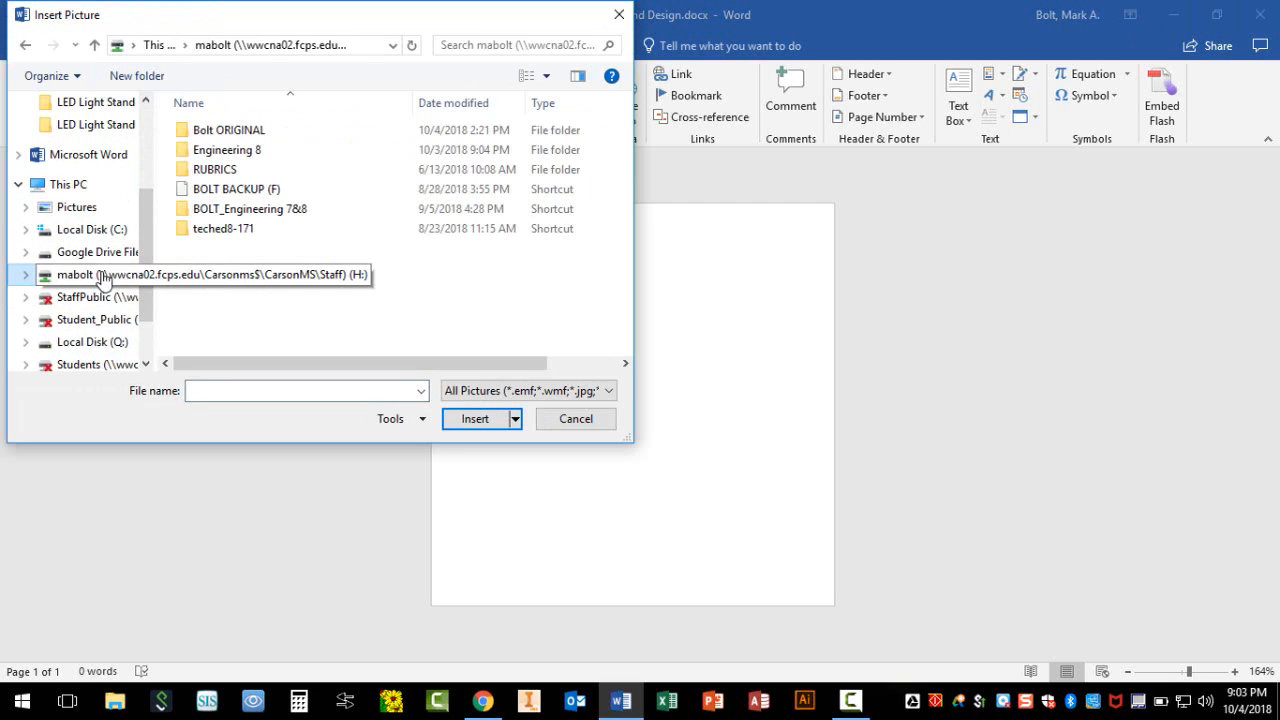
{"action": "double_click", "coordinate": [229, 152]}
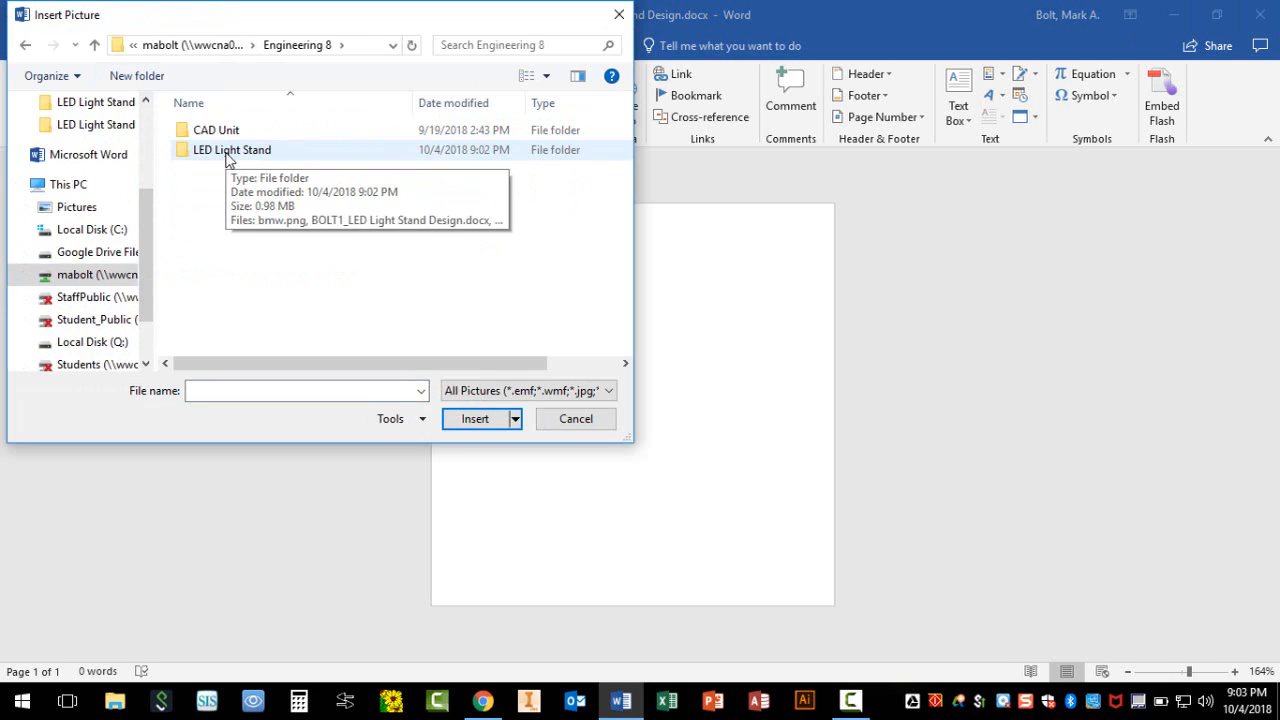
{"action": "double_click", "coordinate": [229, 155]}
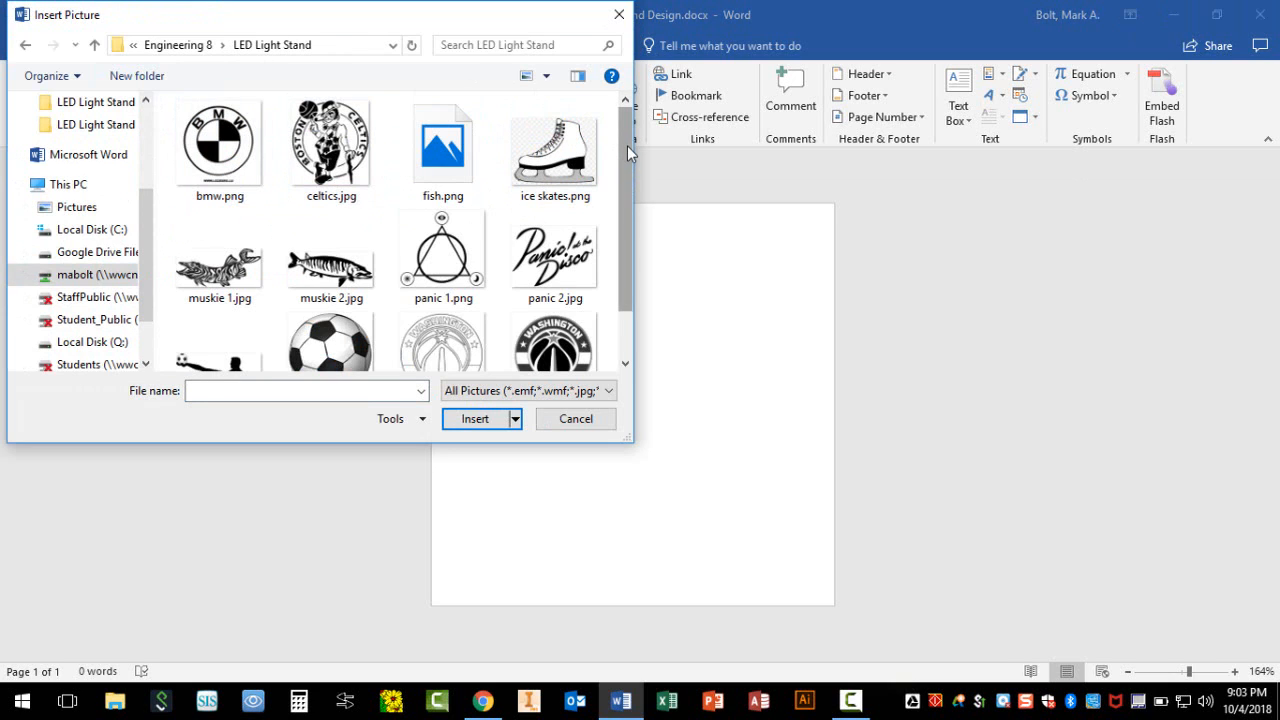
Step: Find soccerball 1.jpg among the saved images and insert it into the blank page
{"action": "left_click_drag", "start_coordinate": [627, 145], "coordinate": [640, 224]}
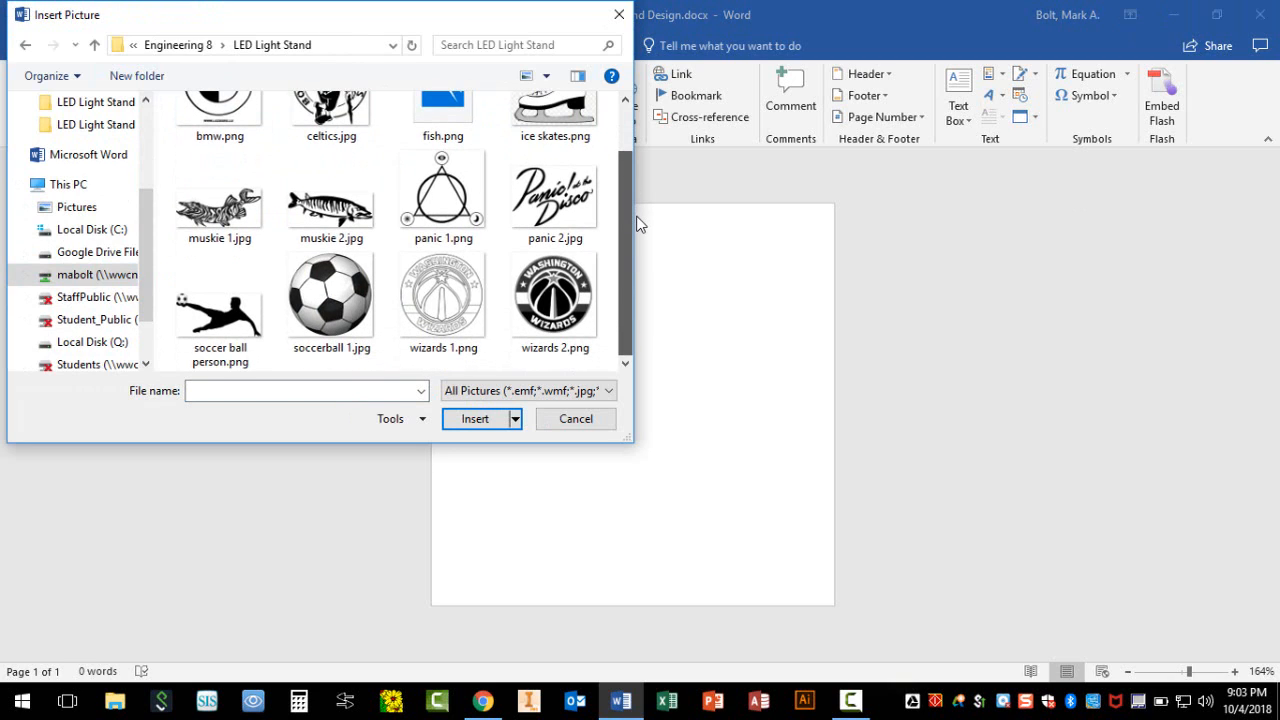
{"action": "mouse_move", "coordinate": [638, 201]}
{"action": "left_mouse_down"}
{"action": "mouse_move", "coordinate": [620, 125]}
{"action": "mouse_move", "coordinate": [619, 218]}
{"action": "left_mouse_up"}
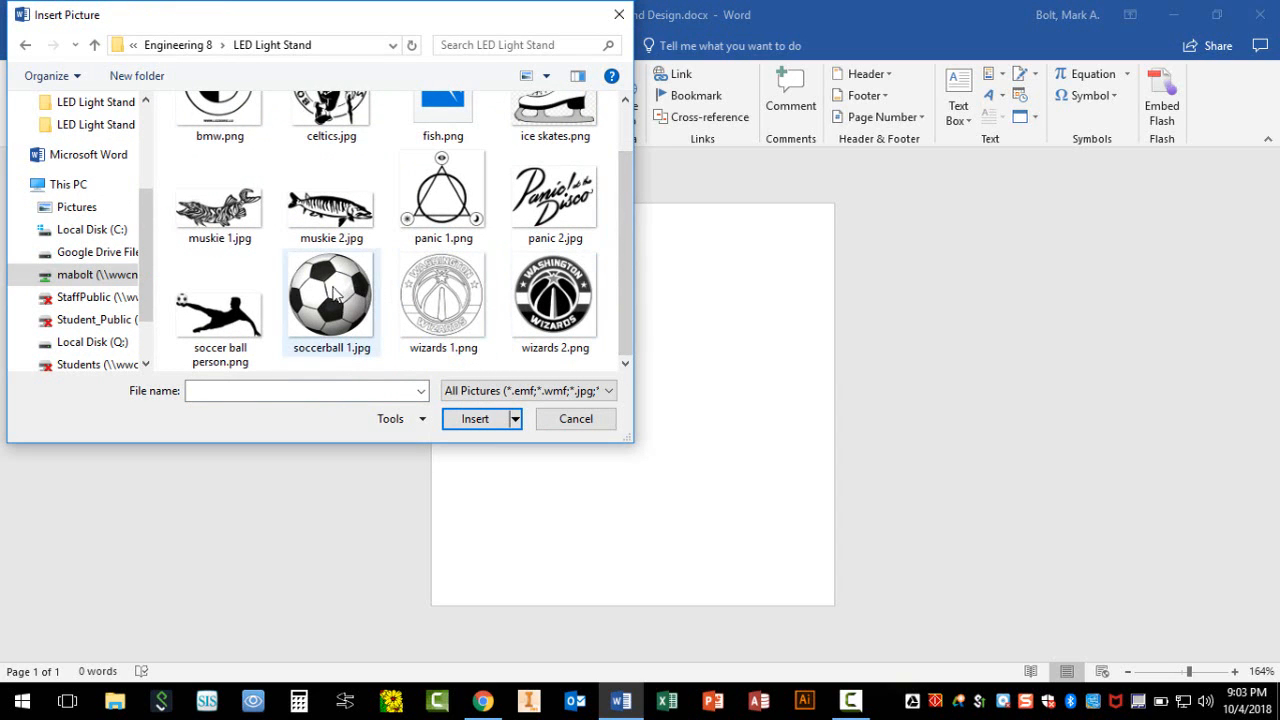
{"action": "left_click_drag", "start_coordinate": [620, 244], "coordinate": [619, 197]}
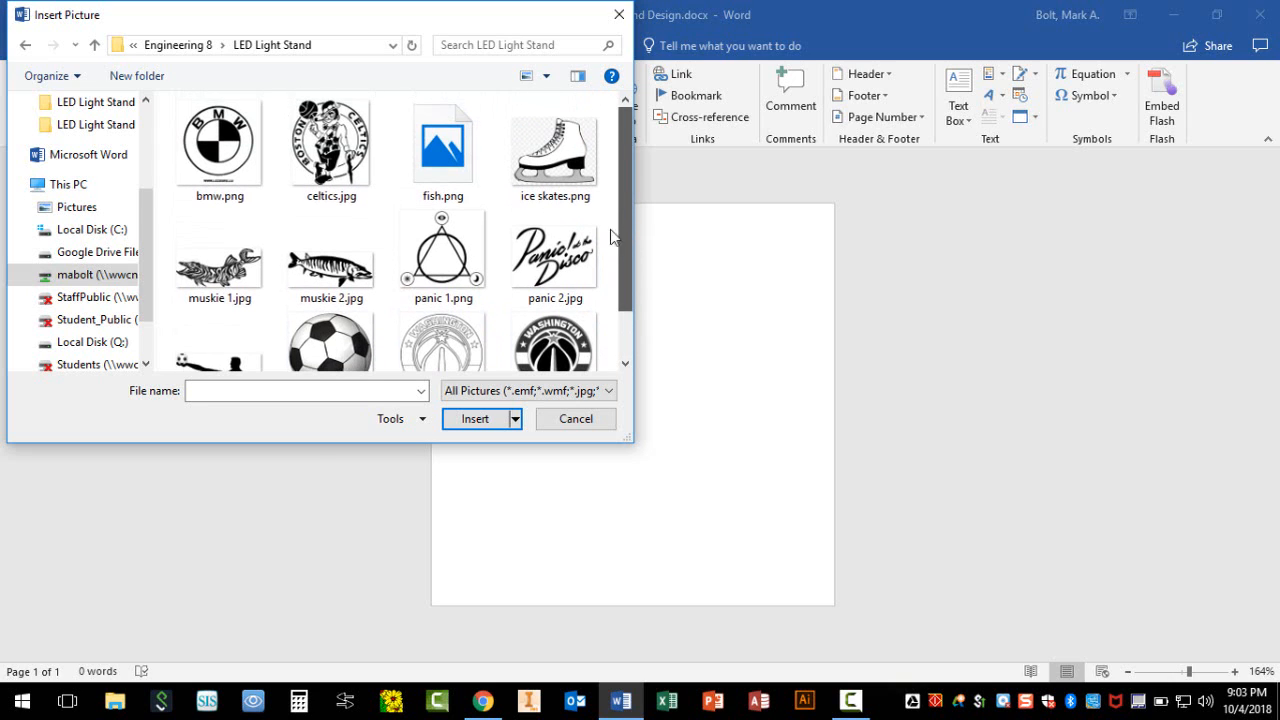
{"action": "scroll", "coordinate": [609, 229], "scroll_direction": "down", "scroll_amount": 1}
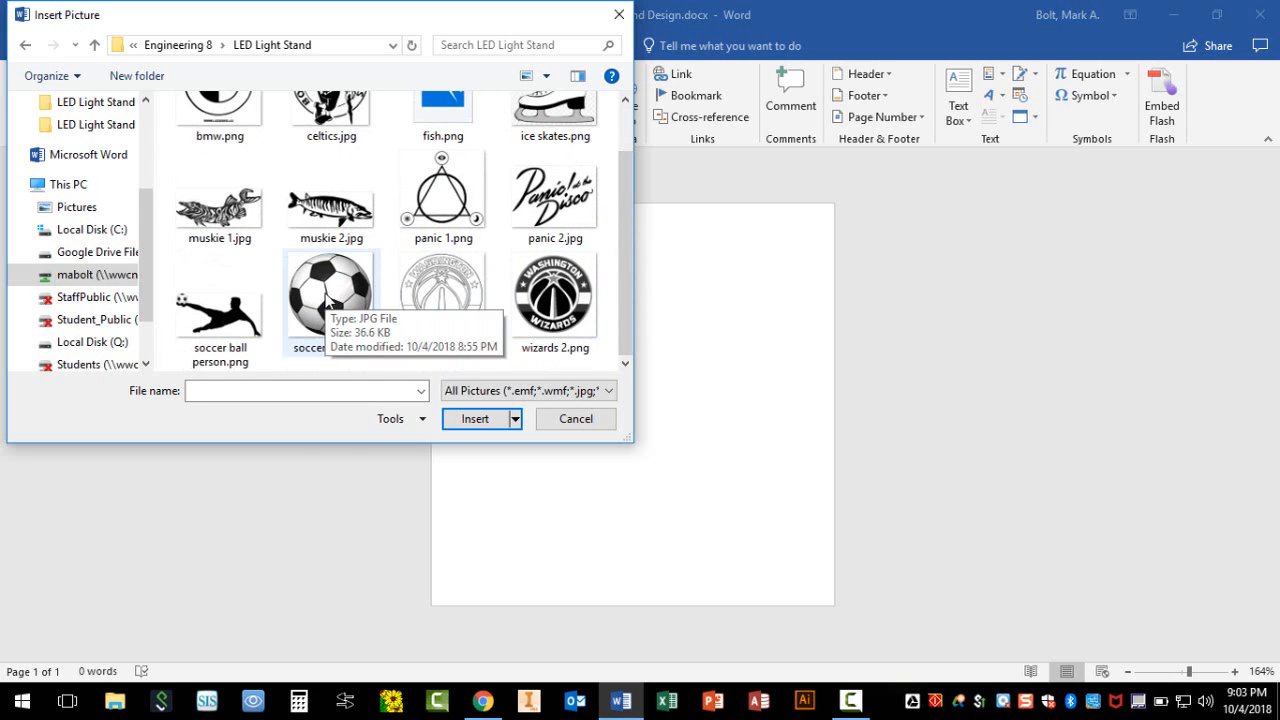
{"action": "left_click", "coordinate": [329, 302]}
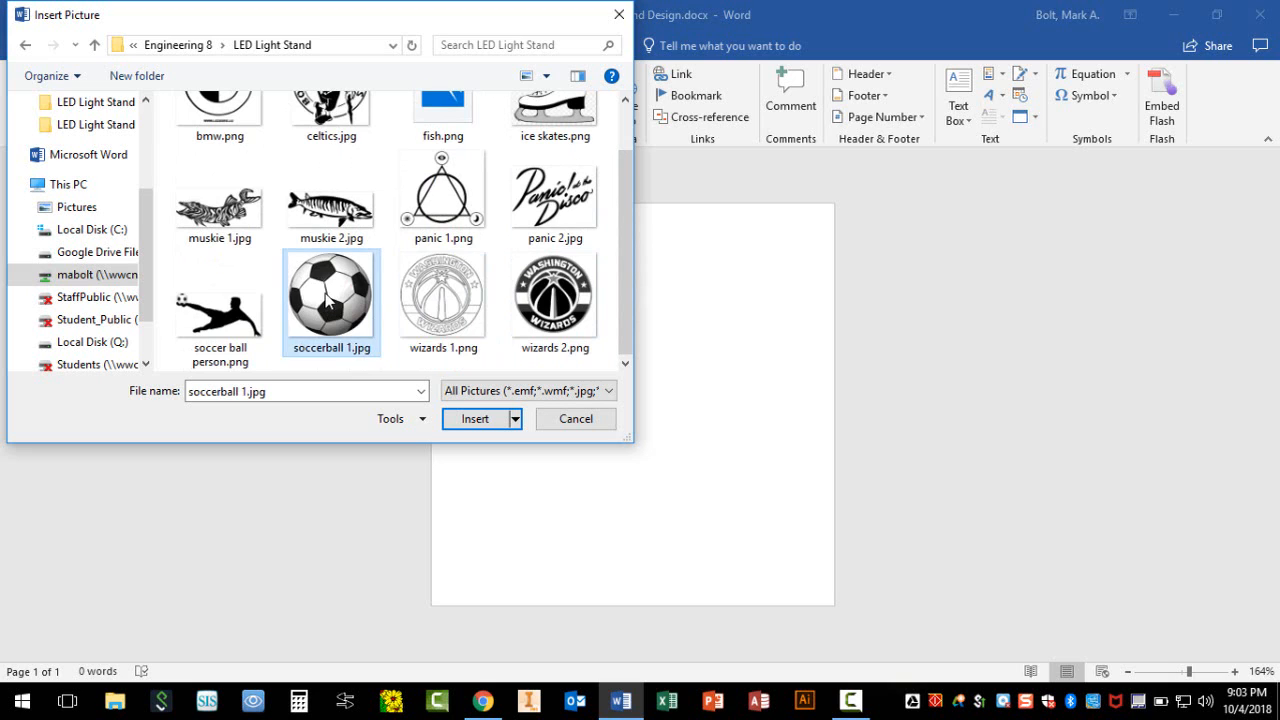
{"action": "left_click", "coordinate": [474, 420]}
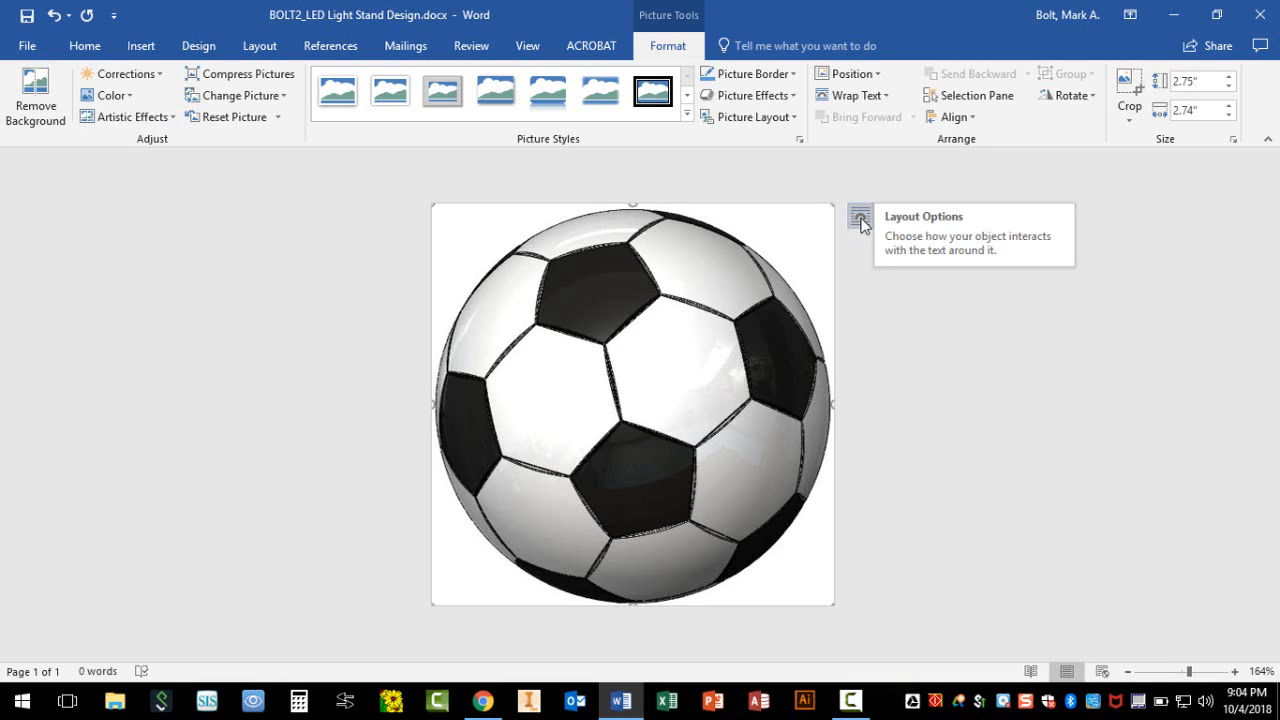
Step: Set the soccer ball picture's text wrapping to In Front of Text so it can be moved freely
{"action": "left_click", "coordinate": [860, 220]}
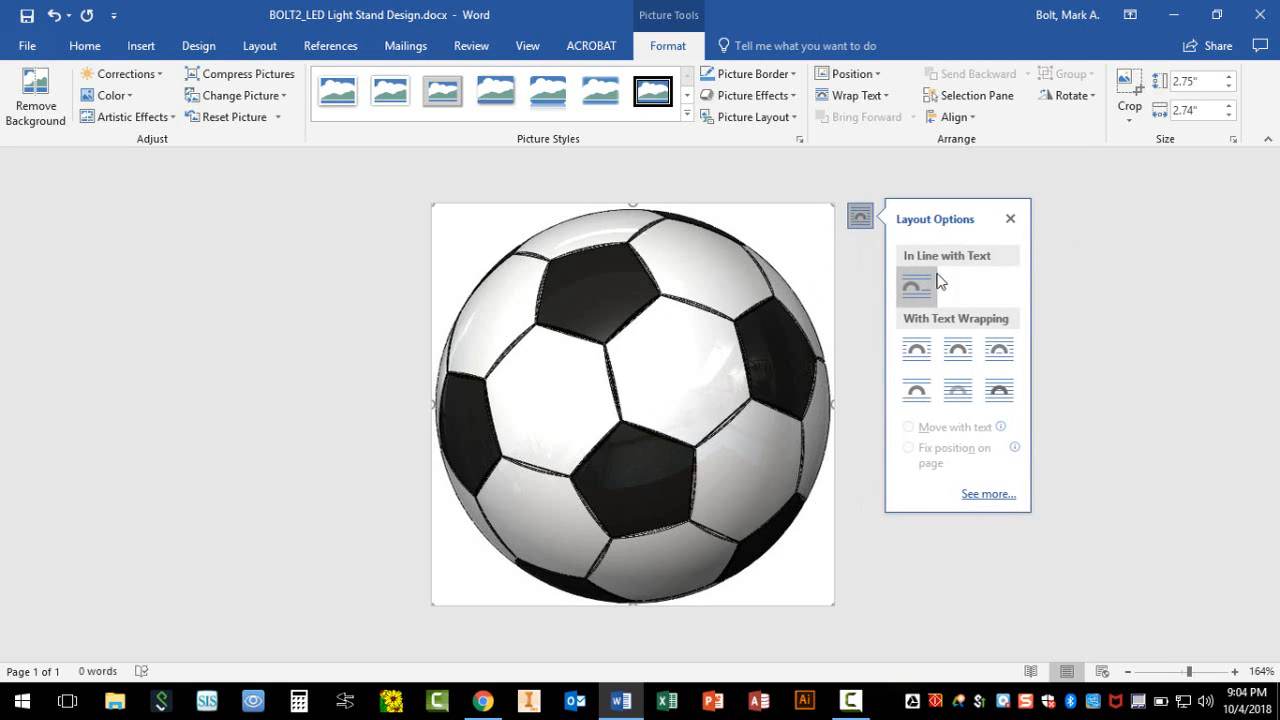
{"action": "left_click", "coordinate": [1000, 398]}
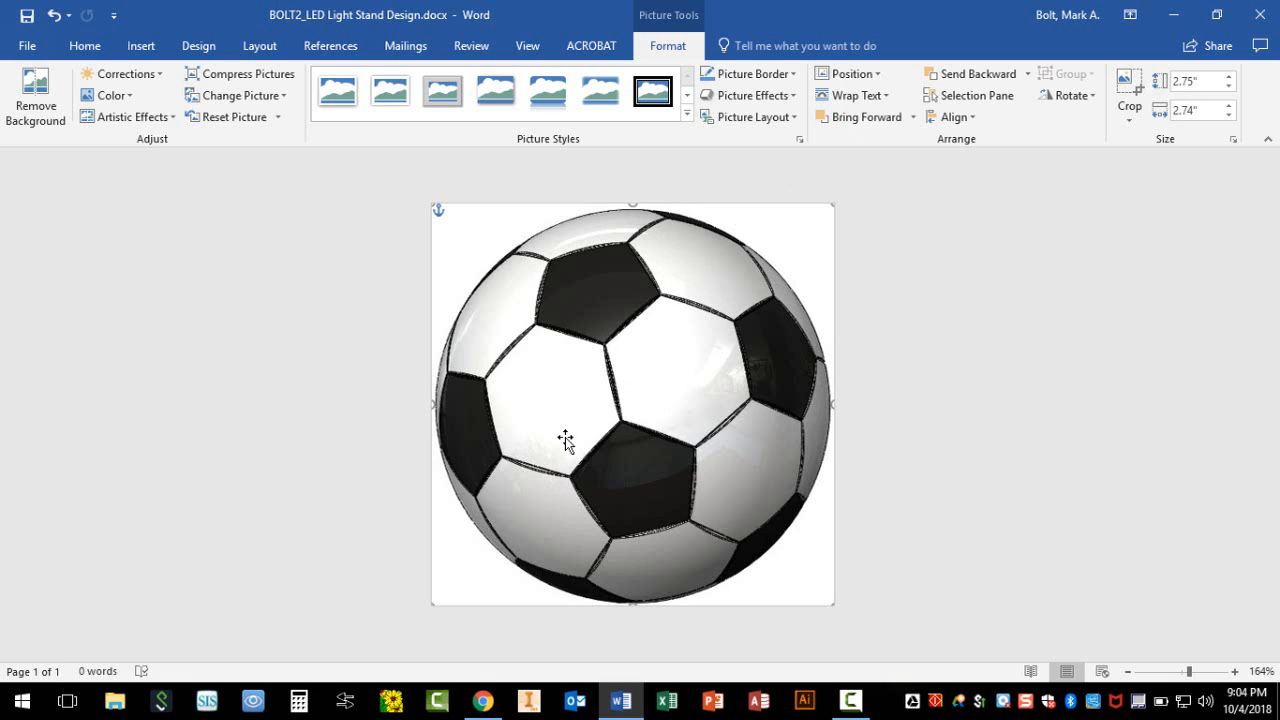
{"action": "mouse_move", "coordinate": [566, 437]}
{"action": "left_mouse_down"}
{"action": "mouse_move", "coordinate": [634, 426]}
{"action": "mouse_move", "coordinate": [571, 289]}
{"action": "mouse_move", "coordinate": [429, 414]}
{"action": "mouse_move", "coordinate": [523, 491]}
{"action": "mouse_move", "coordinate": [612, 432]}
{"action": "mouse_move", "coordinate": [568, 410]}
{"action": "mouse_move", "coordinate": [567, 450]}
{"action": "left_mouse_up"}
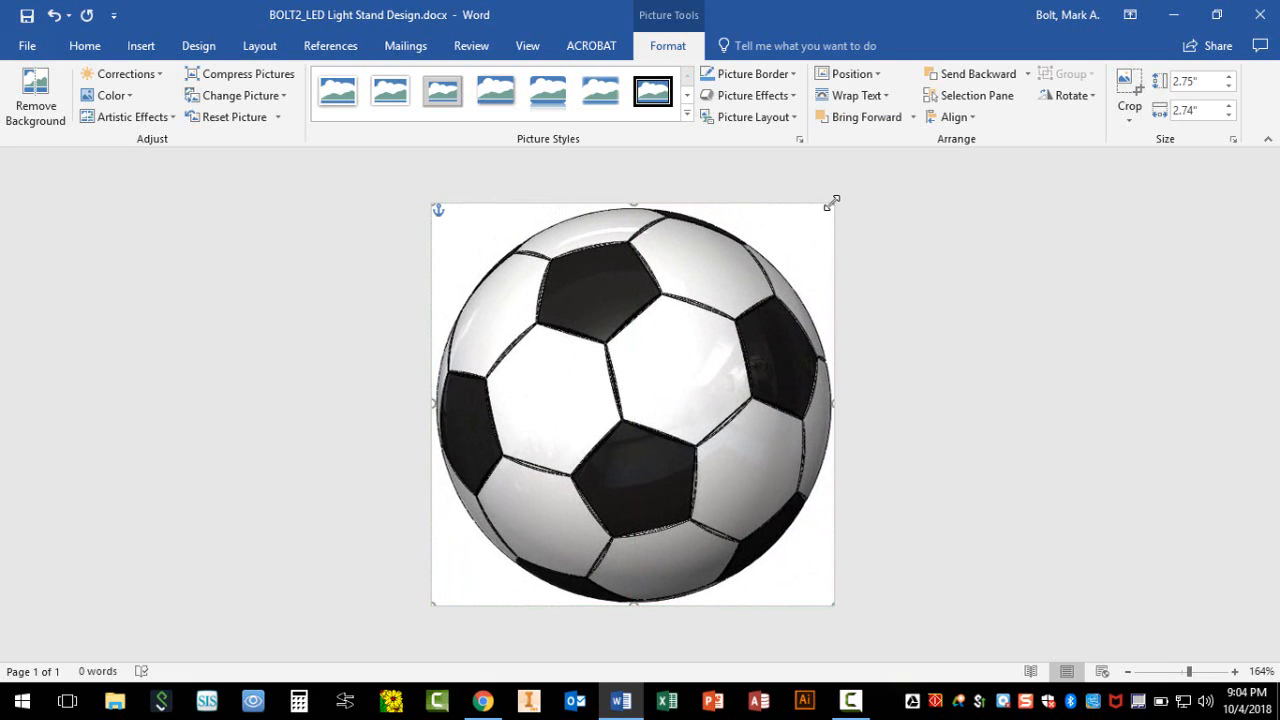
Step: Shrink the soccer ball picture proportionally to about 1.74 inches square and centre it on the page
{"action": "left_click_drag", "start_coordinate": [832, 204], "coordinate": [688, 352]}
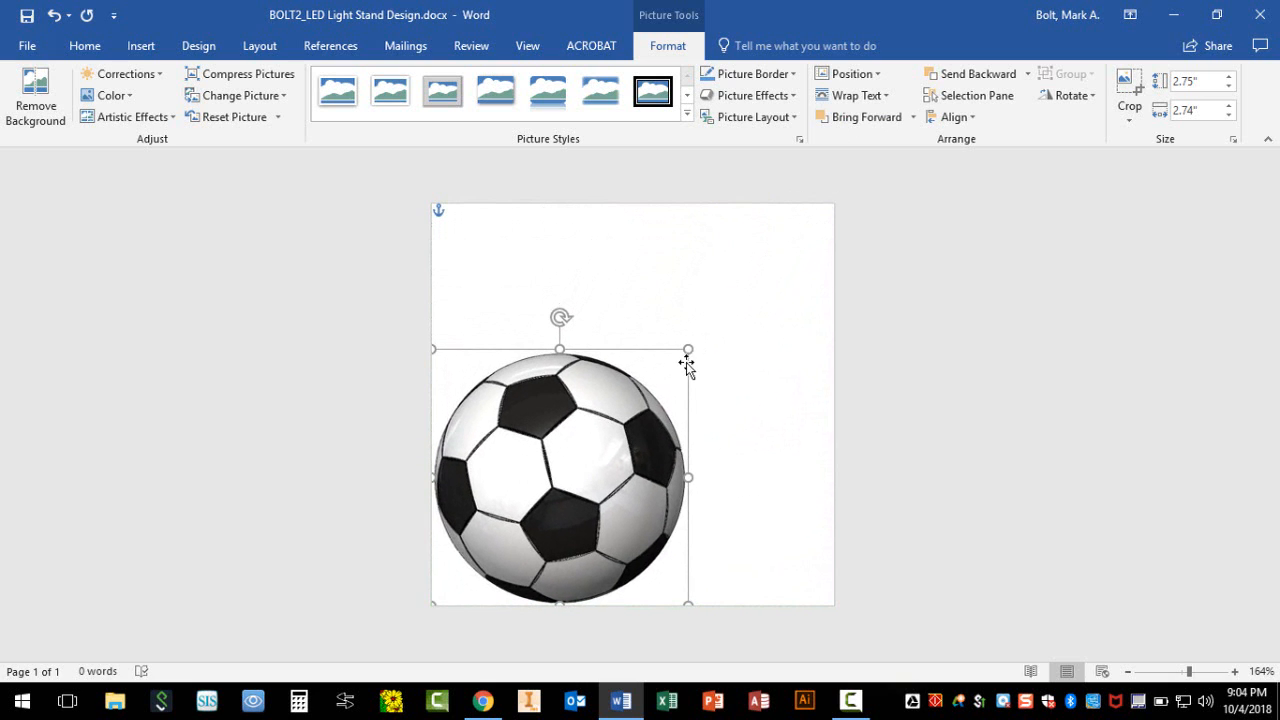
{"action": "left_click_drag", "start_coordinate": [583, 457], "coordinate": [661, 374]}
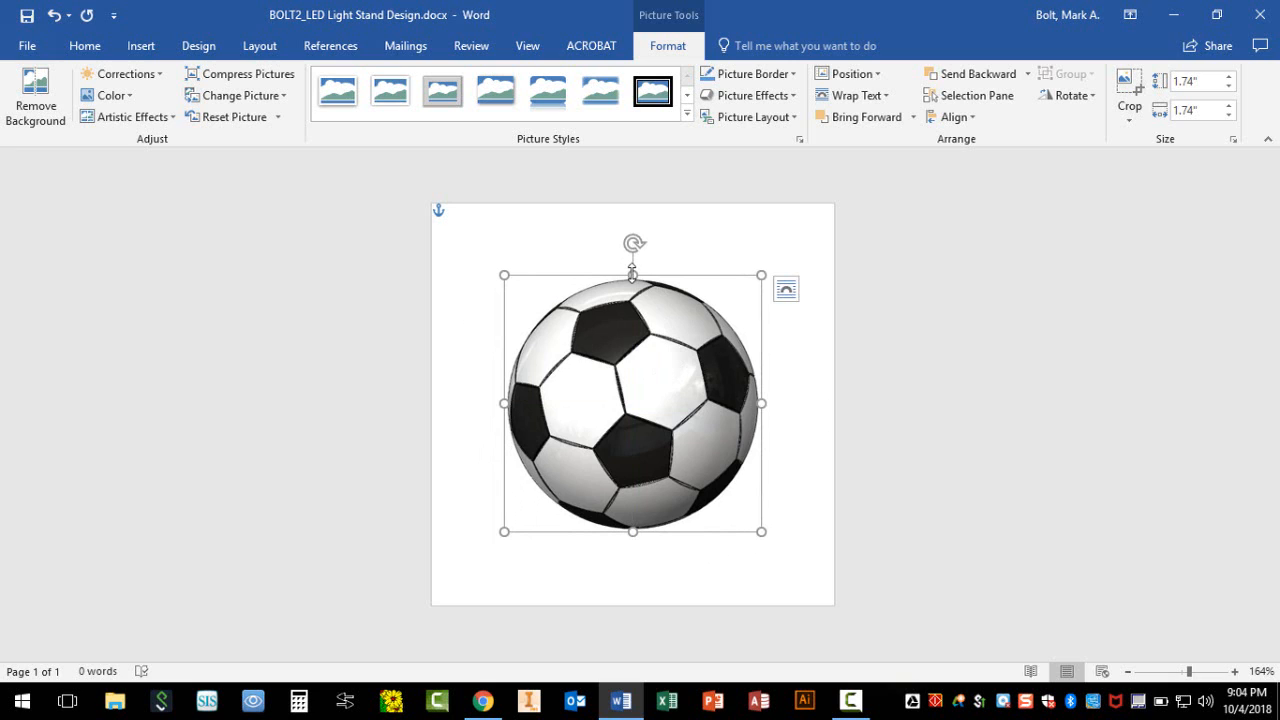
{"action": "left_click_drag", "start_coordinate": [632, 274], "coordinate": [636, 203]}
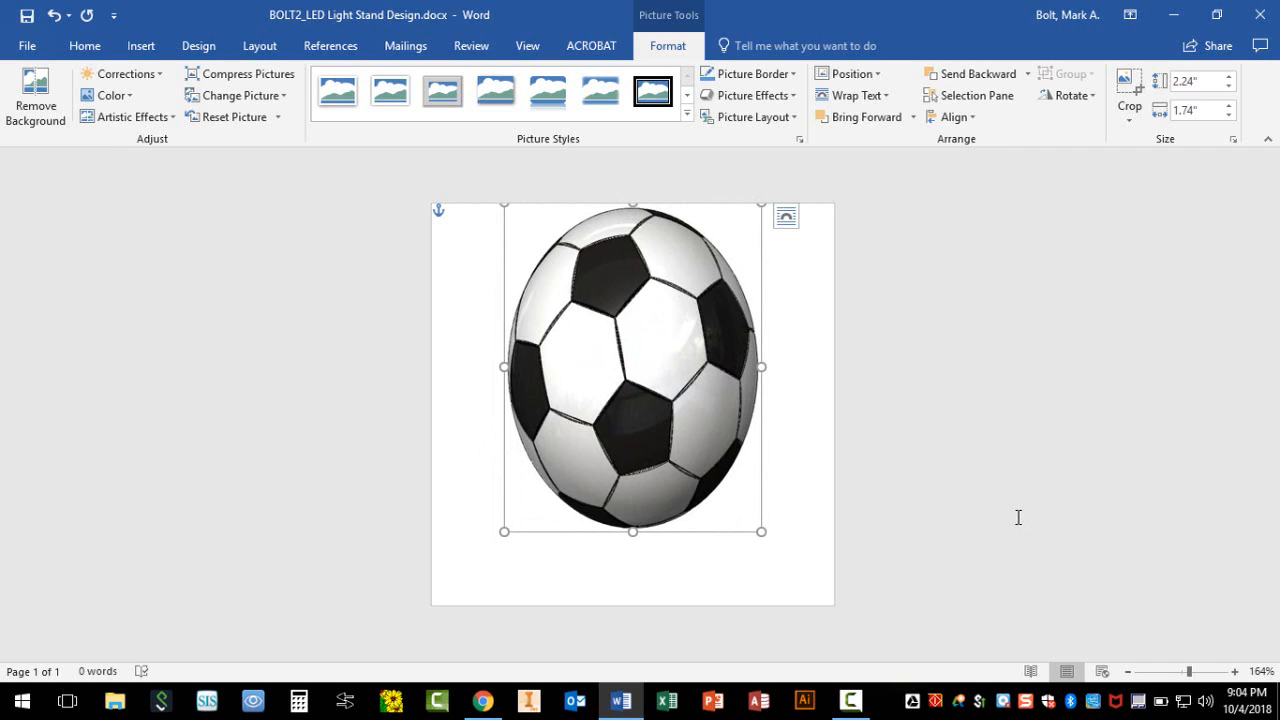
{"action": "key", "text": "ctrl+z"}
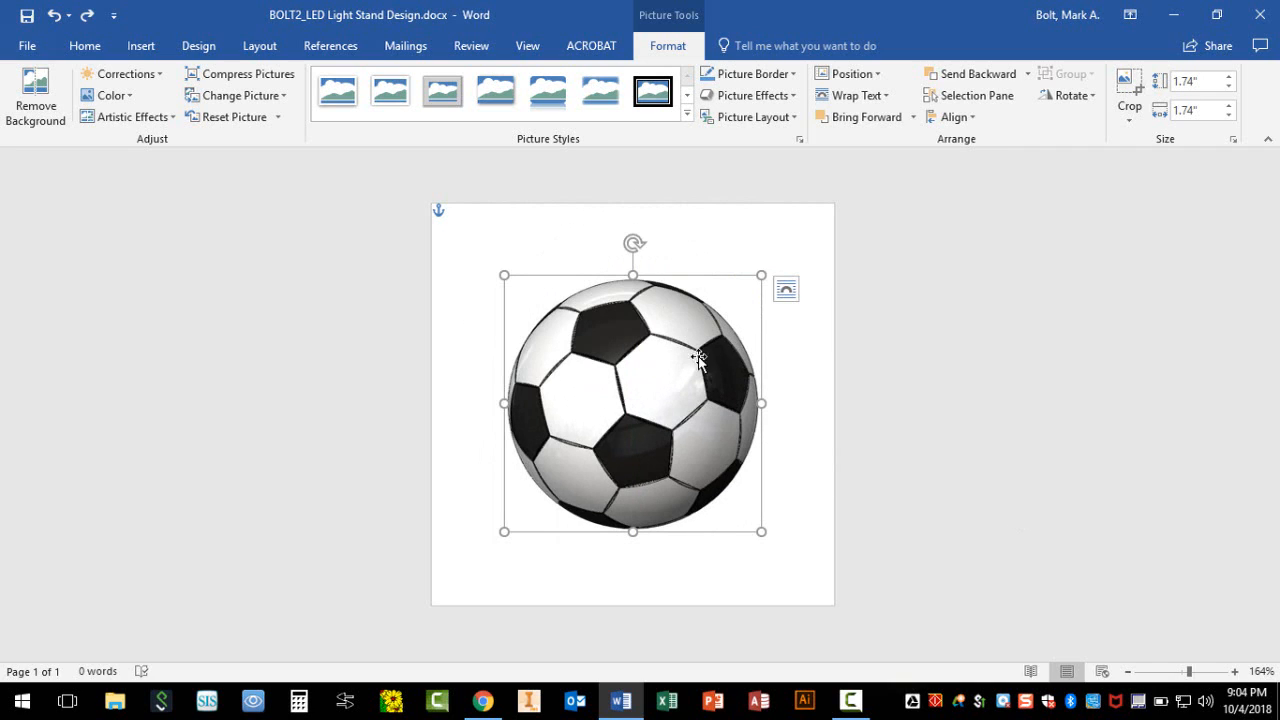
Step: Enlarge the soccer ball proportionally to about 1.98 inches square and place it centred horizontally, slightly above the page's middle
{"action": "left_click_drag", "start_coordinate": [663, 397], "coordinate": [667, 341]}
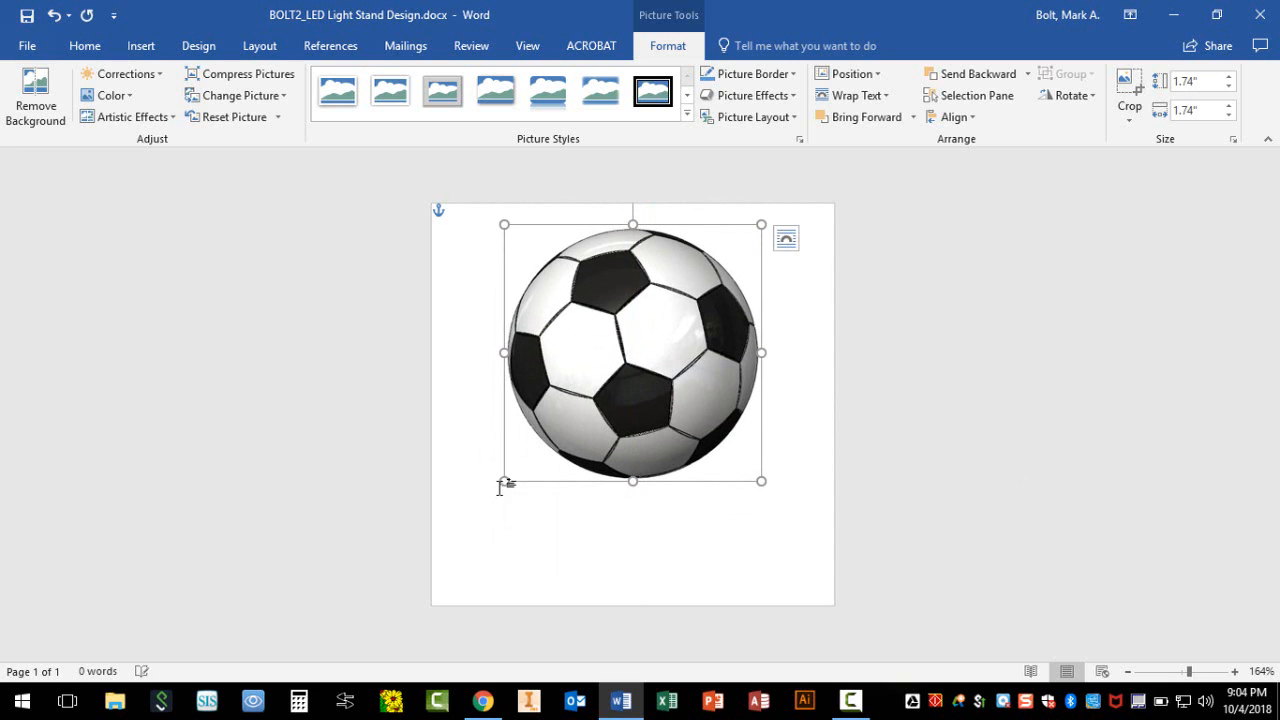
{"action": "left_click_drag", "start_coordinate": [504, 481], "coordinate": [474, 514]}
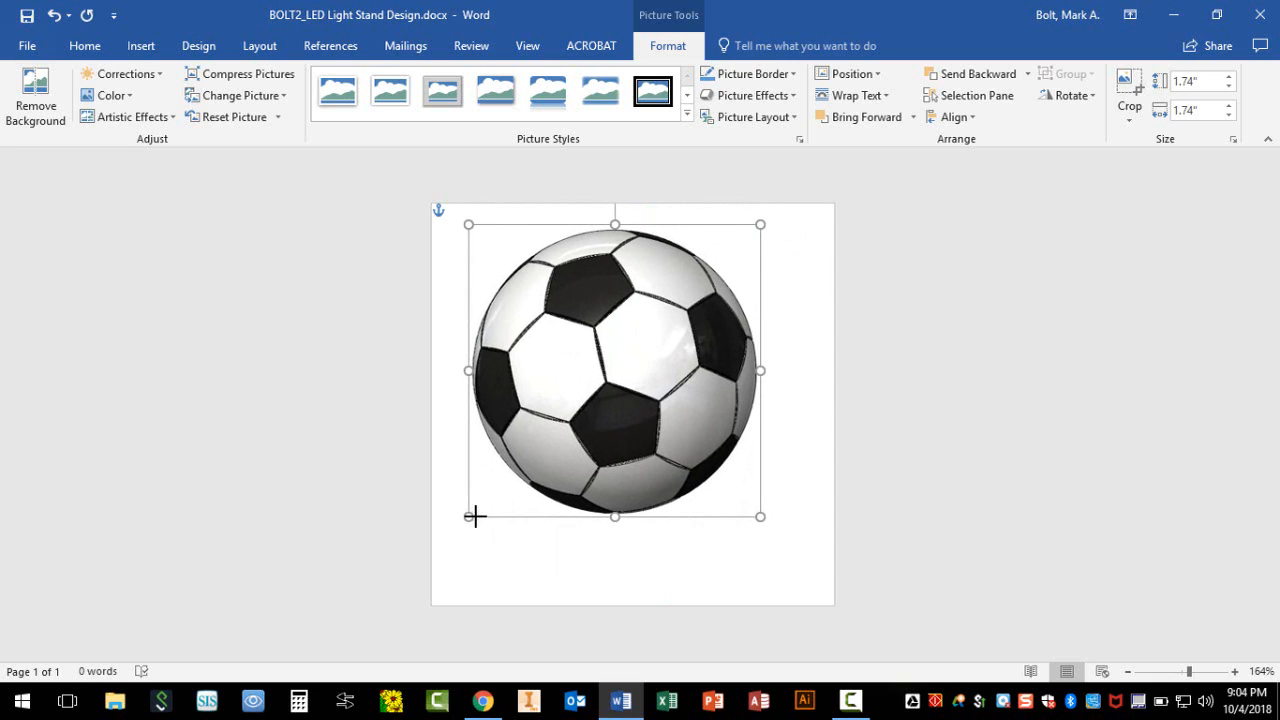
{"action": "left_click_drag", "start_coordinate": [608, 393], "coordinate": [637, 376]}
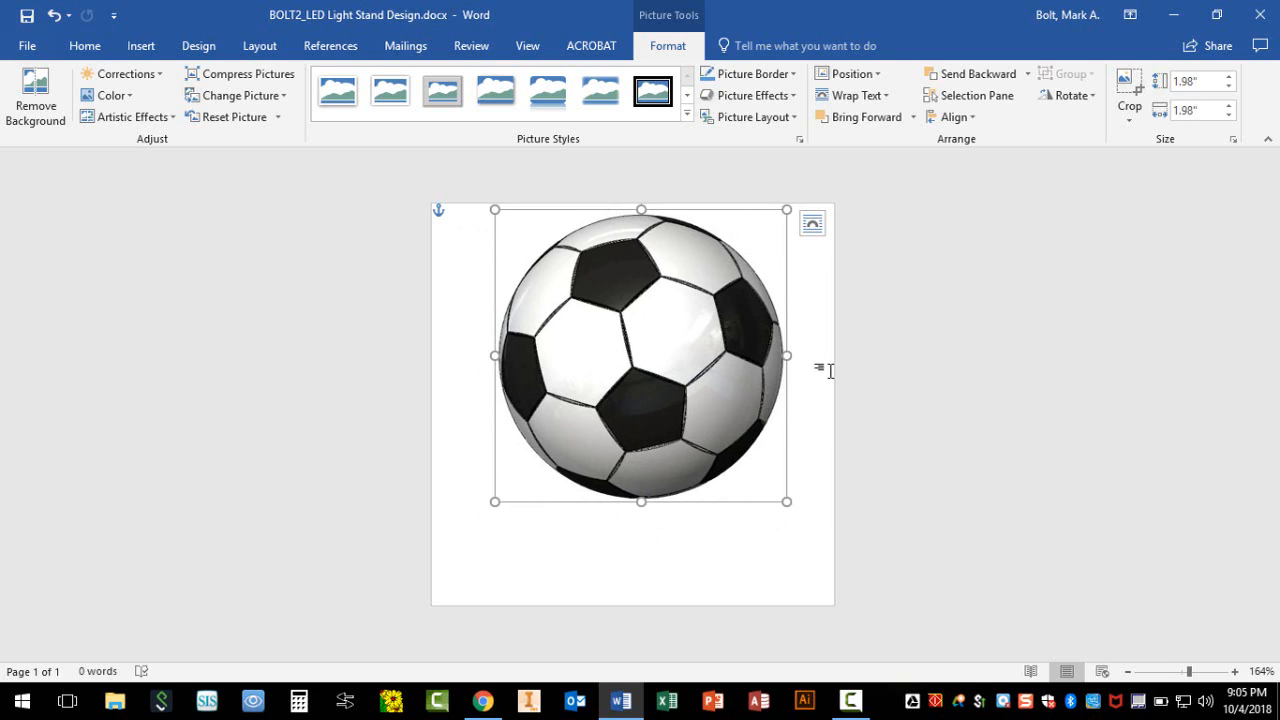
{"action": "mouse_move", "coordinate": [669, 400]}
{"action": "left_mouse_down"}
{"action": "mouse_move", "coordinate": [791, 397]}
{"action": "mouse_move", "coordinate": [630, 375]}
{"action": "mouse_move", "coordinate": [683, 380]}
{"action": "mouse_move", "coordinate": [669, 428]}
{"action": "mouse_move", "coordinate": [659, 413]}
{"action": "left_mouse_up"}
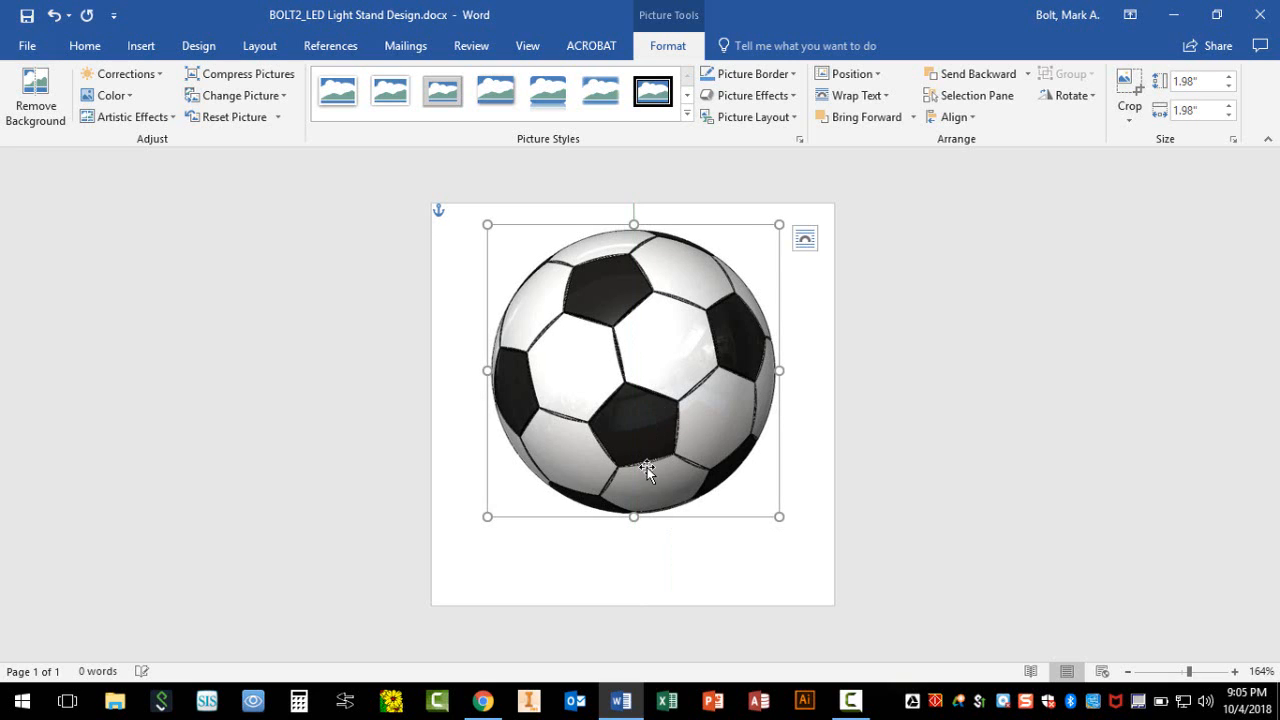
Step: Insert a Simple Text Box reading "USA #1" and place it centred just below the soccer ball
{"action": "left_click", "coordinate": [894, 437]}
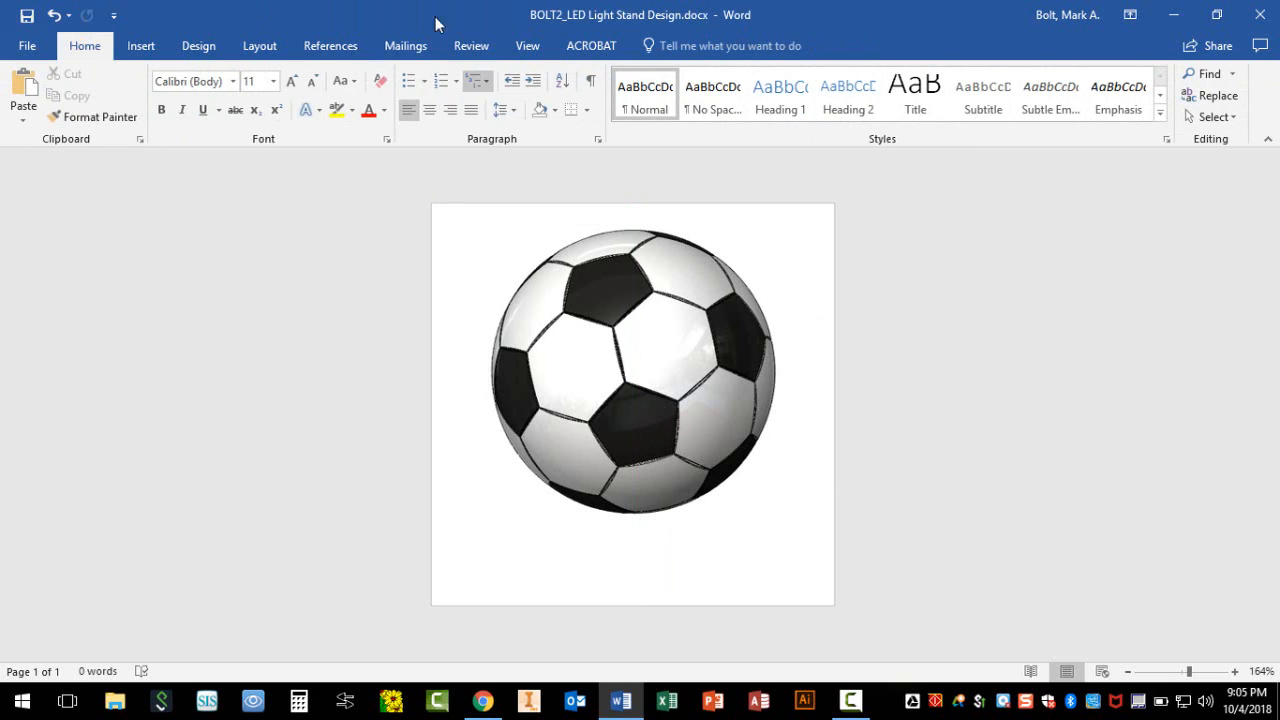
{"action": "left_click", "coordinate": [141, 48]}
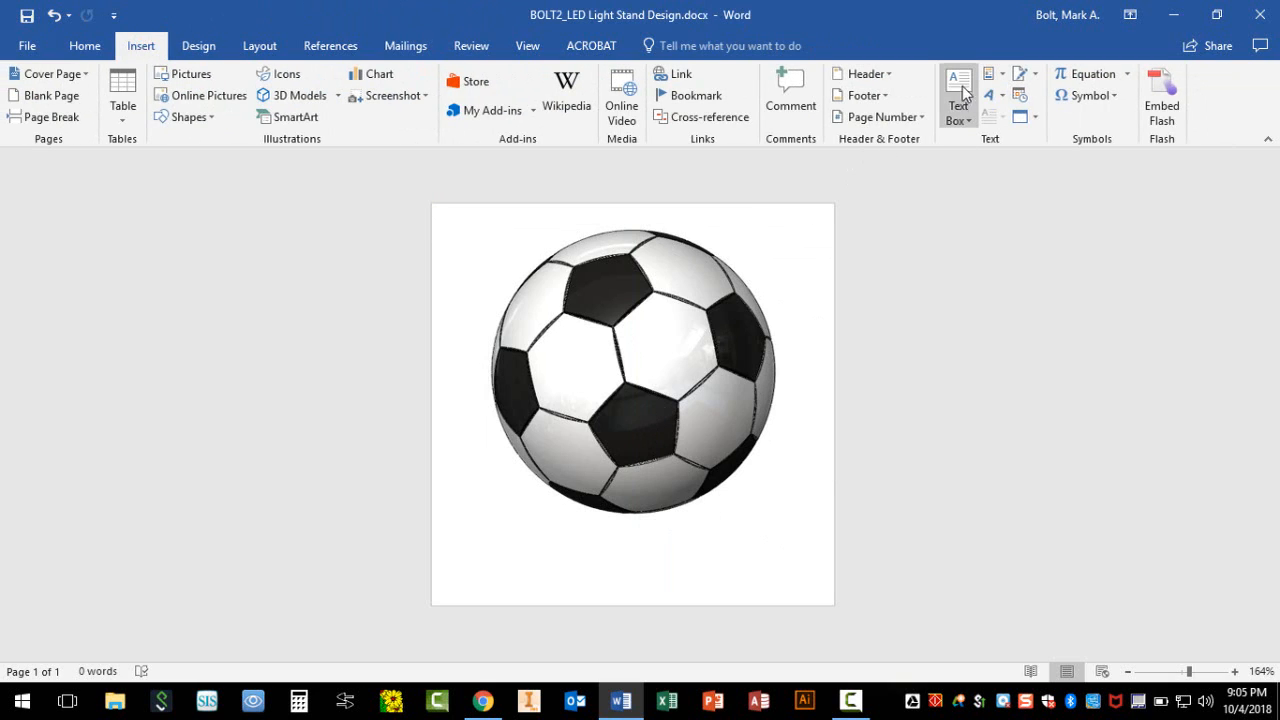
{"action": "left_click", "coordinate": [960, 92]}
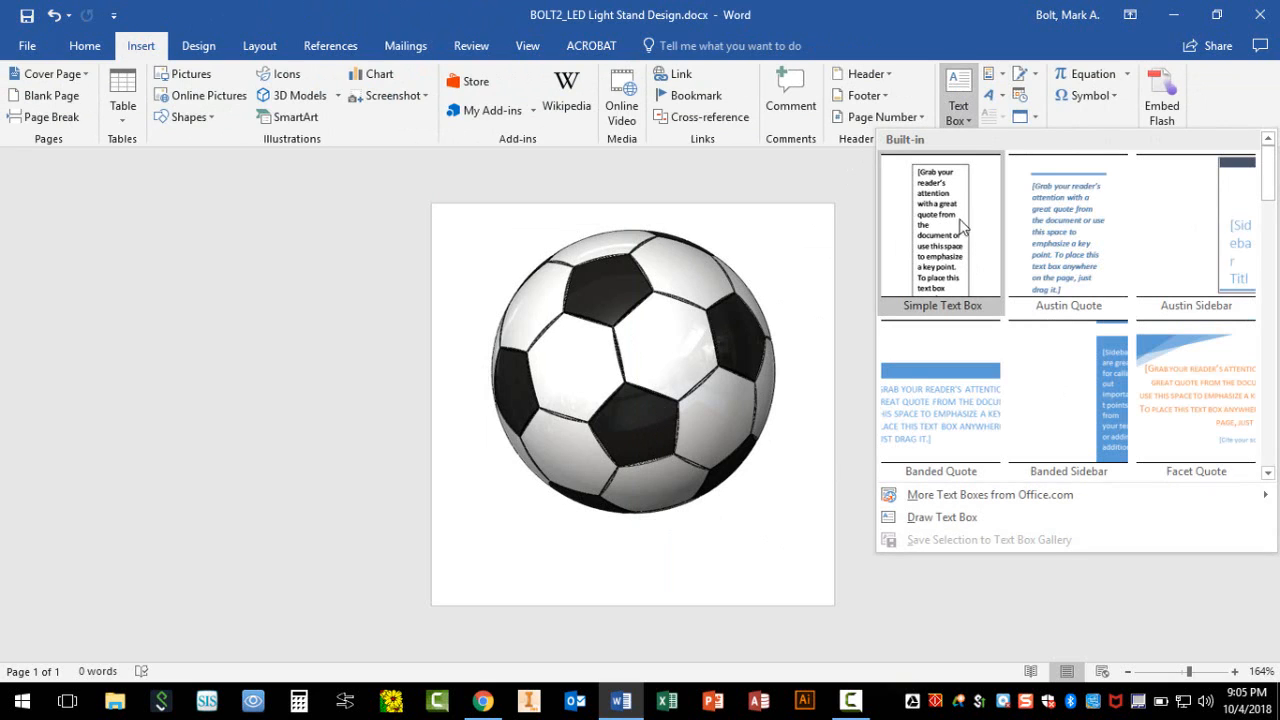
{"action": "left_click", "coordinate": [943, 258]}
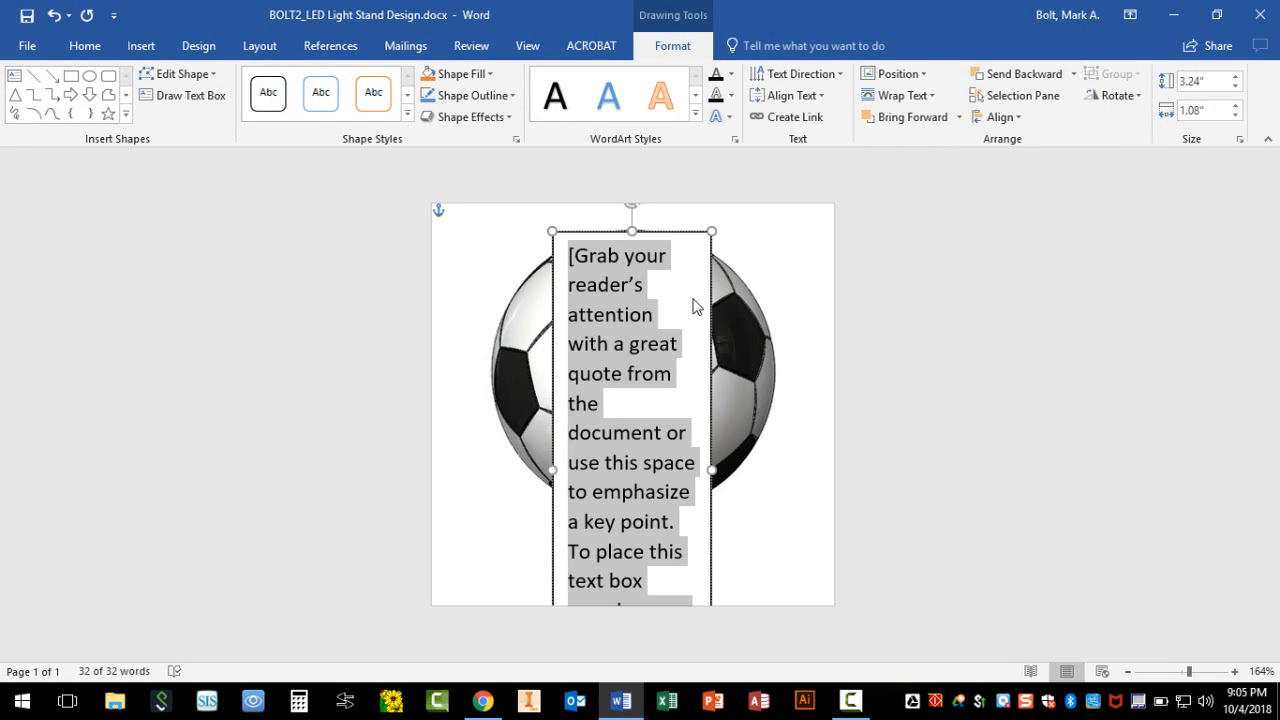
{"action": "type", "text": "USA #1"}
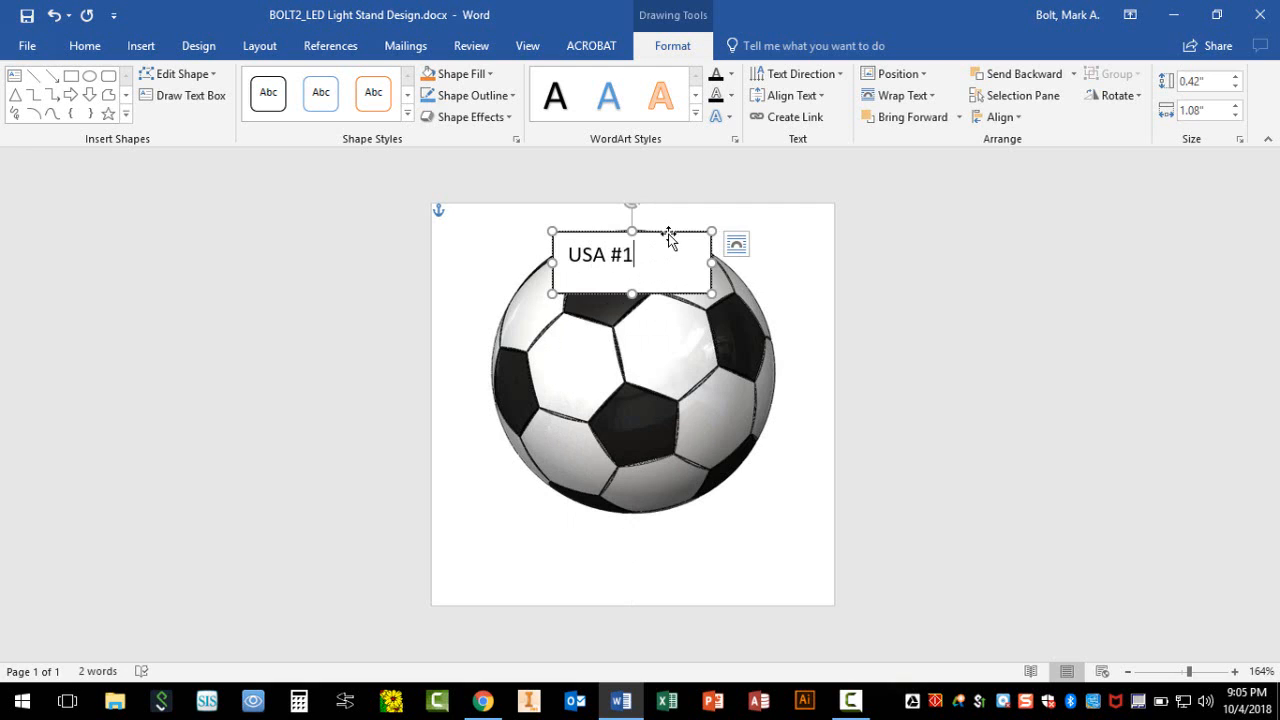
{"action": "left_click_drag", "start_coordinate": [686, 246], "coordinate": [701, 565]}
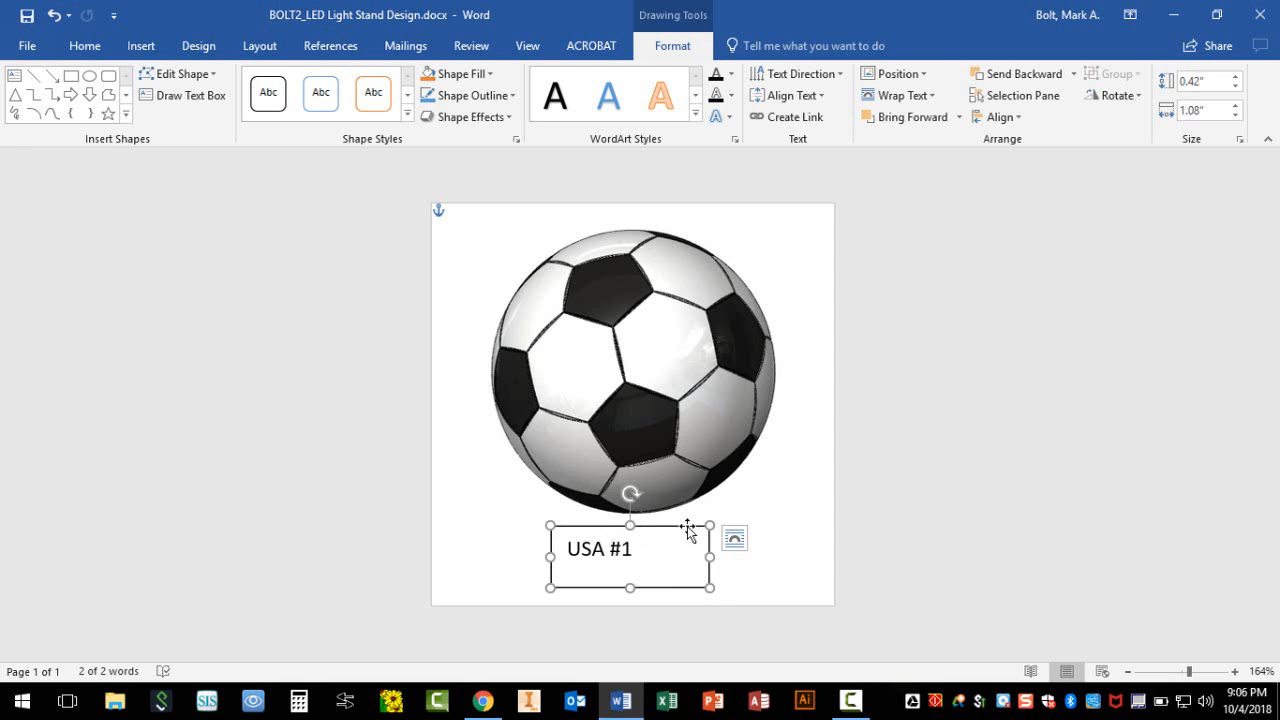
{"action": "left_click", "coordinate": [809, 474]}
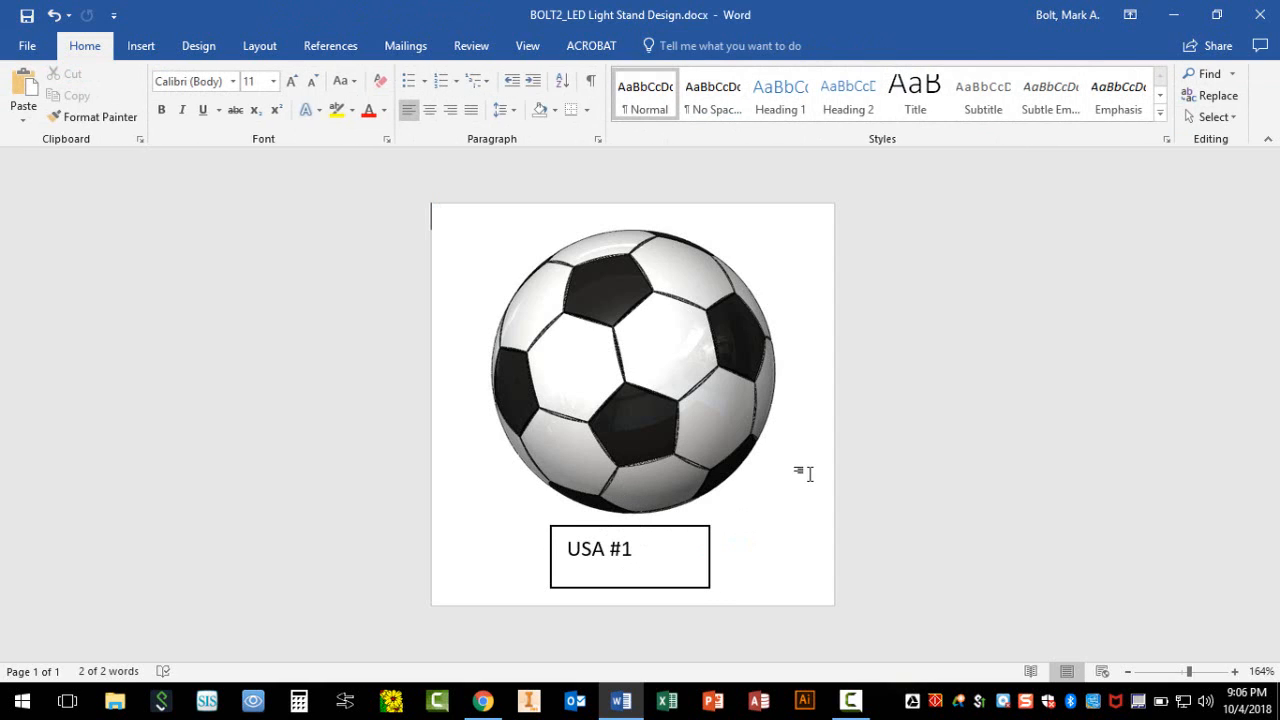
Step: Set the USA #1 text box to No Fill and No Outline, moving it over the ball's lower edge
{"action": "left_click", "coordinate": [648, 537]}
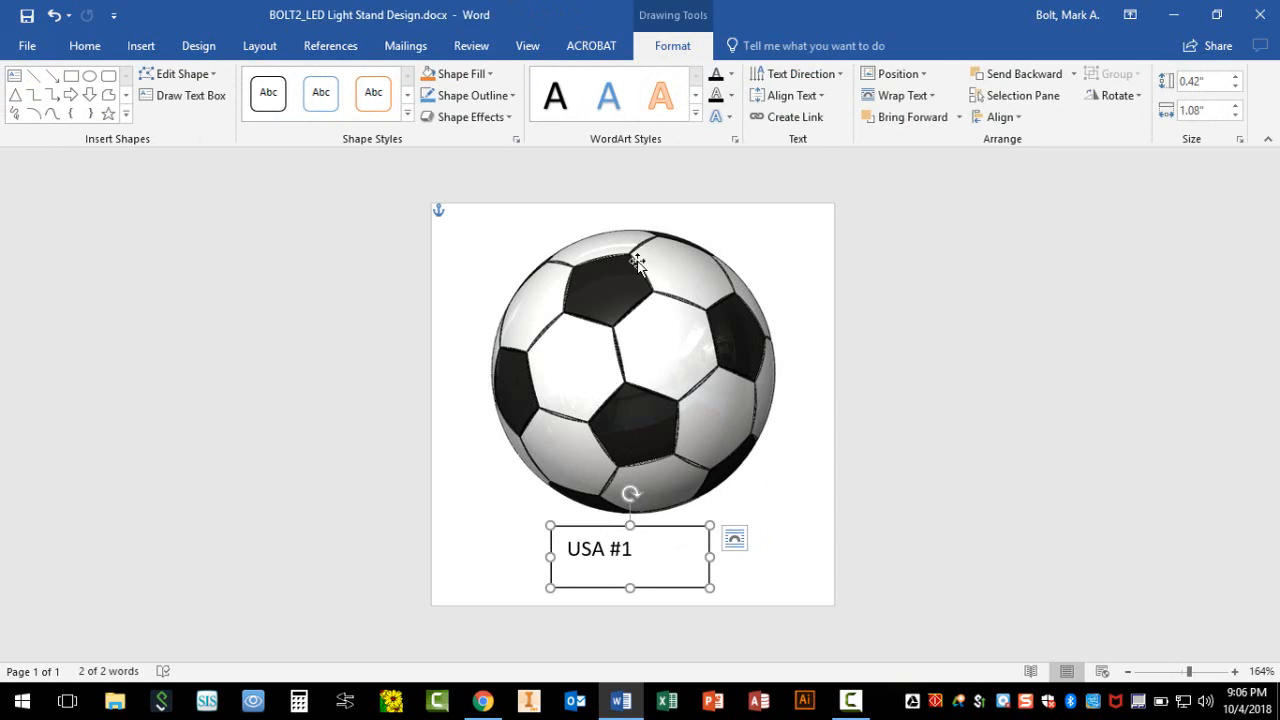
{"action": "left_click", "coordinate": [490, 75]}
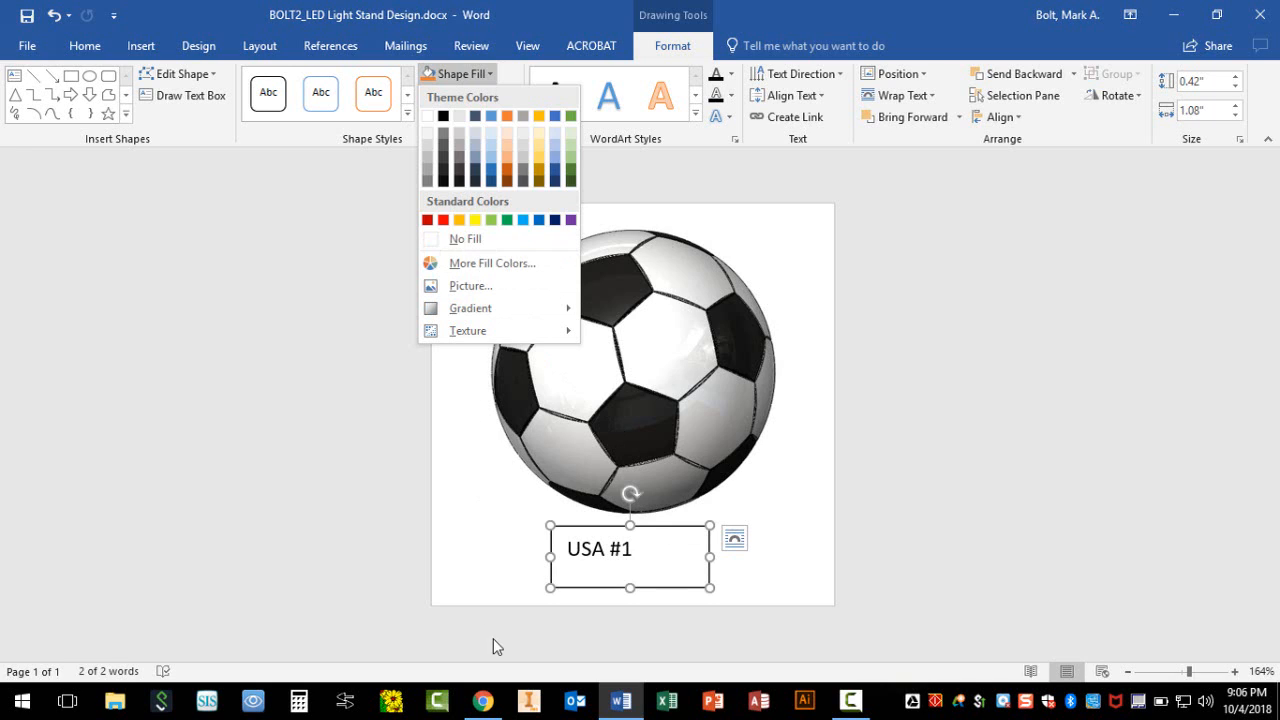
{"action": "left_click", "coordinate": [439, 577]}
{"action": "left_click_drag", "start_coordinate": [570, 530], "coordinate": [649, 510]}
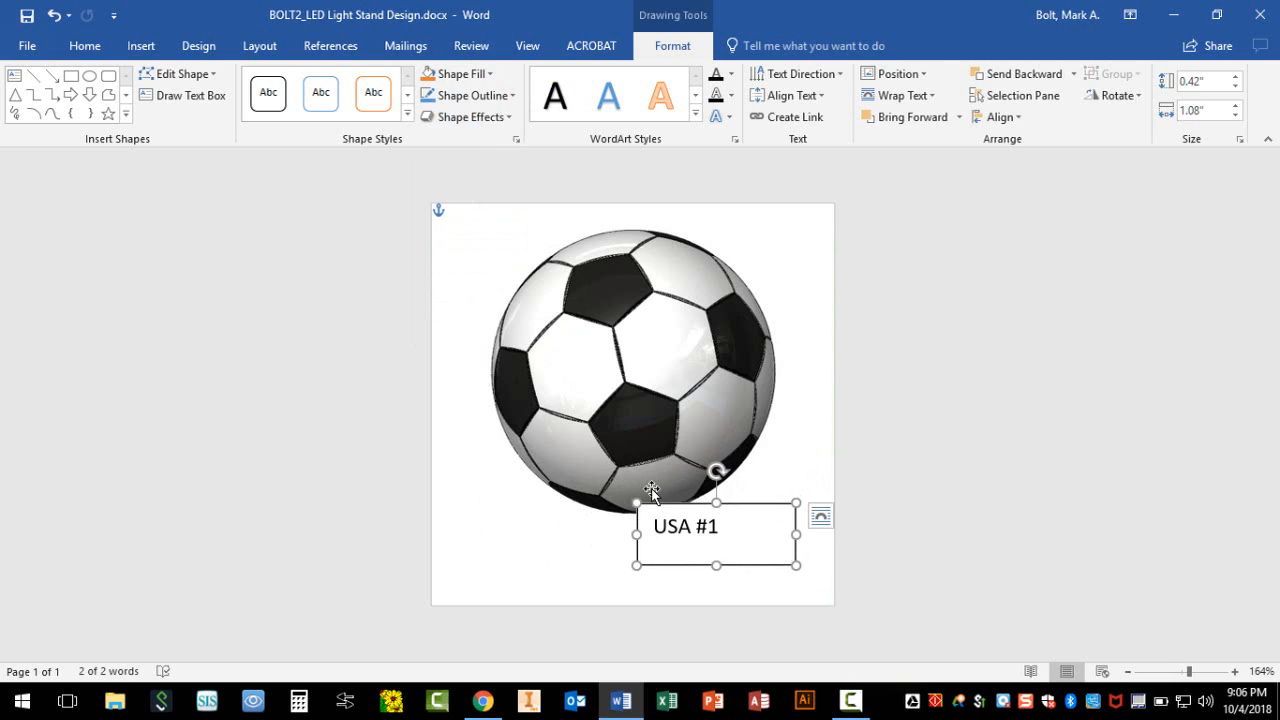
{"action": "left_click", "coordinate": [490, 74]}
{"action": "left_click", "coordinate": [466, 240]}
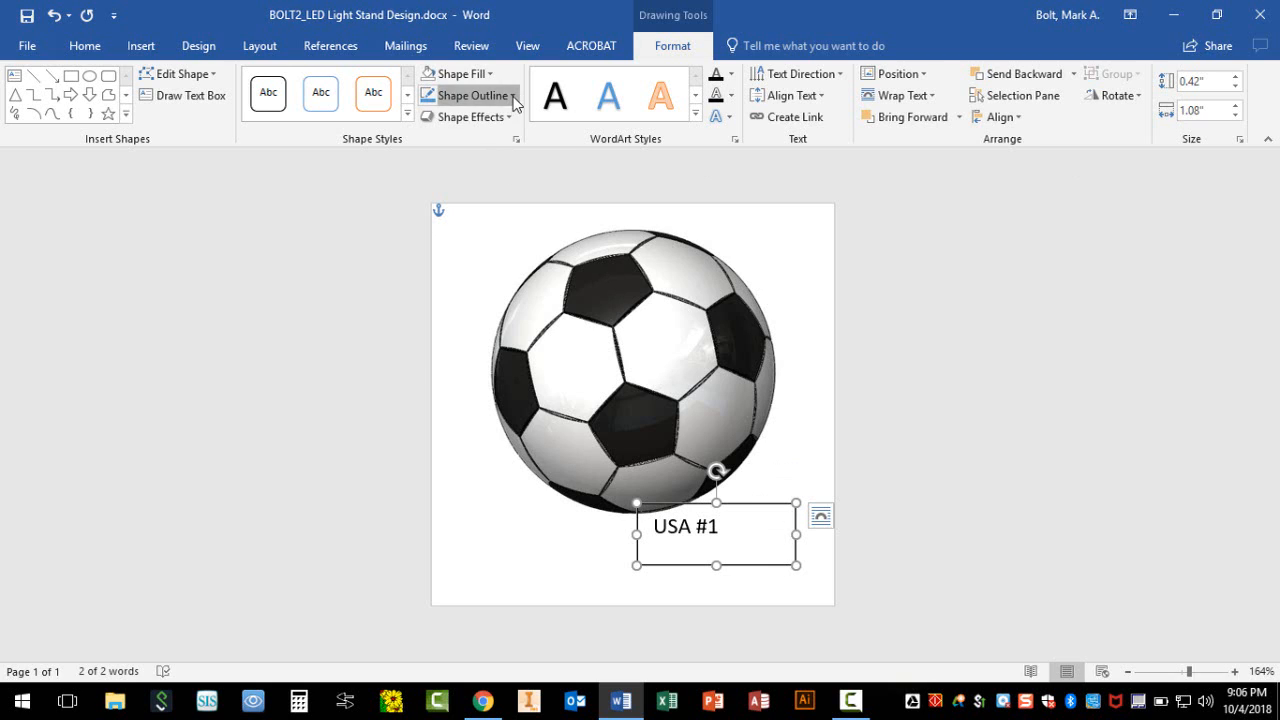
{"action": "left_click", "coordinate": [470, 95]}
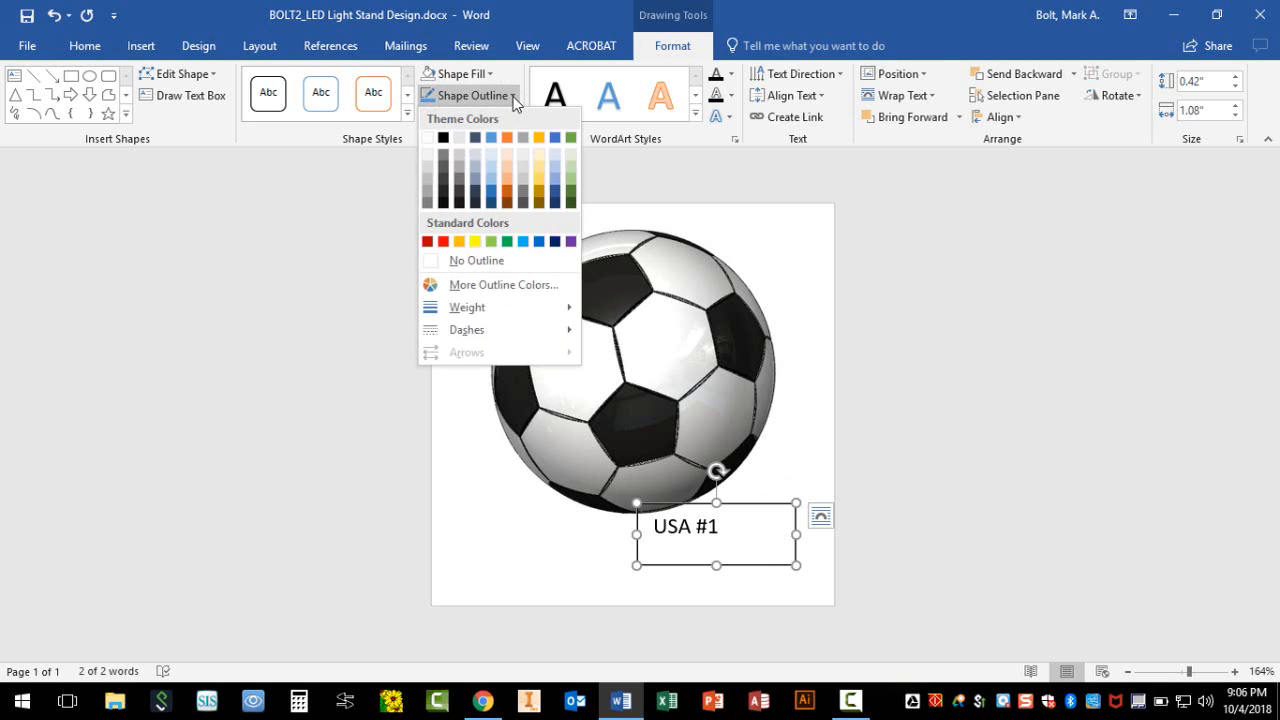
{"action": "left_click", "coordinate": [470, 260]}
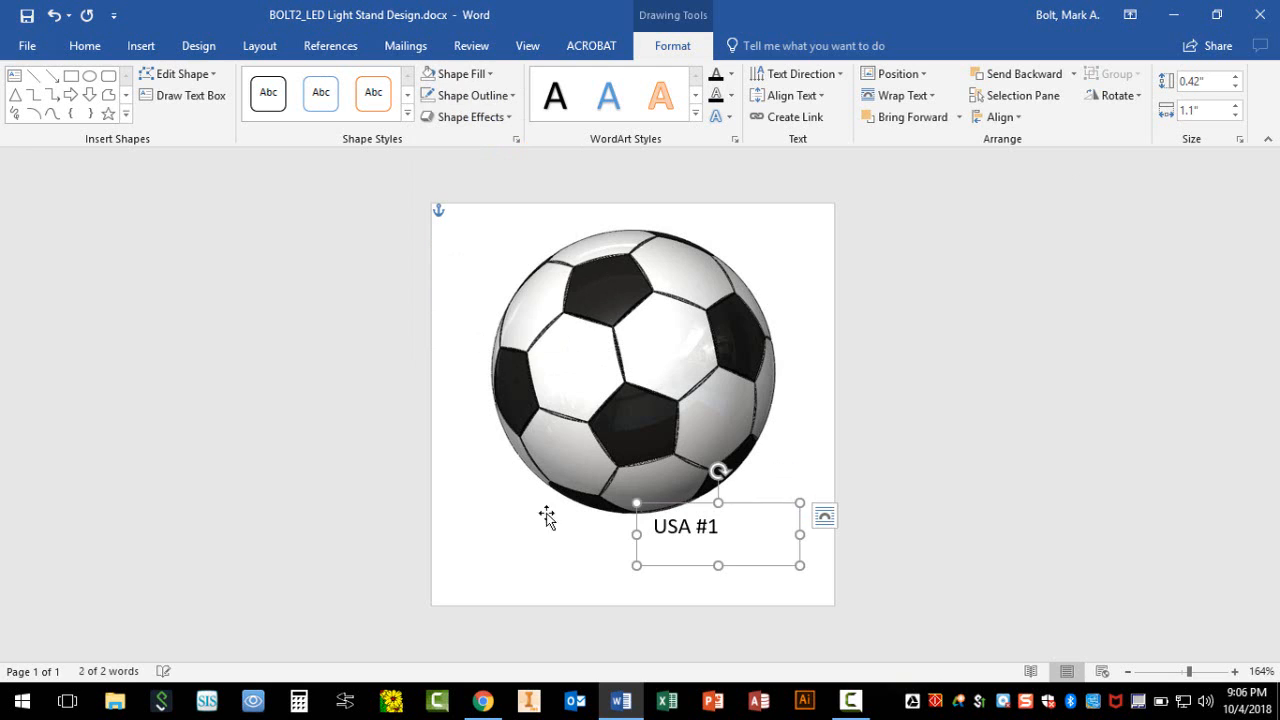
{"action": "left_click", "coordinate": [447, 555]}
Step: Move the USA #1 text box back to the centre below the soccer ball and select its text
{"action": "left_click", "coordinate": [711, 525]}
{"action": "left_click_drag", "start_coordinate": [749, 501], "coordinate": [576, 485]}
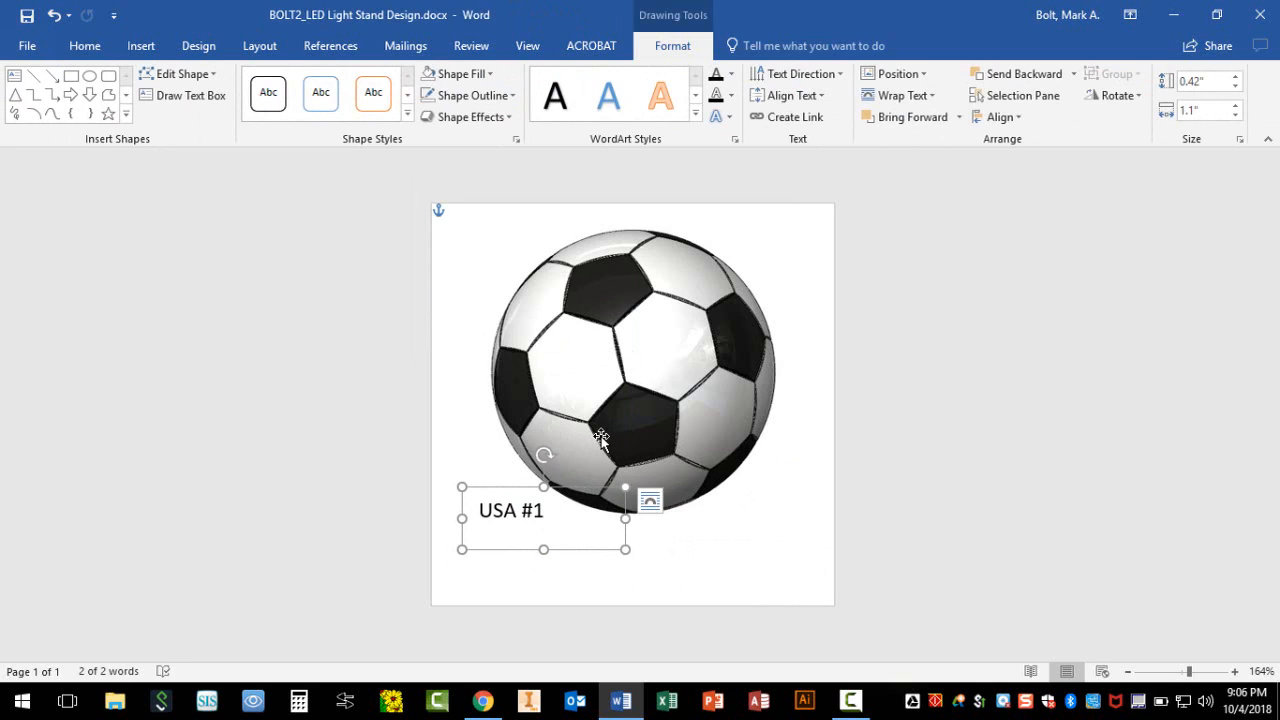
{"action": "left_click_drag", "start_coordinate": [512, 489], "coordinate": [531, 563]}
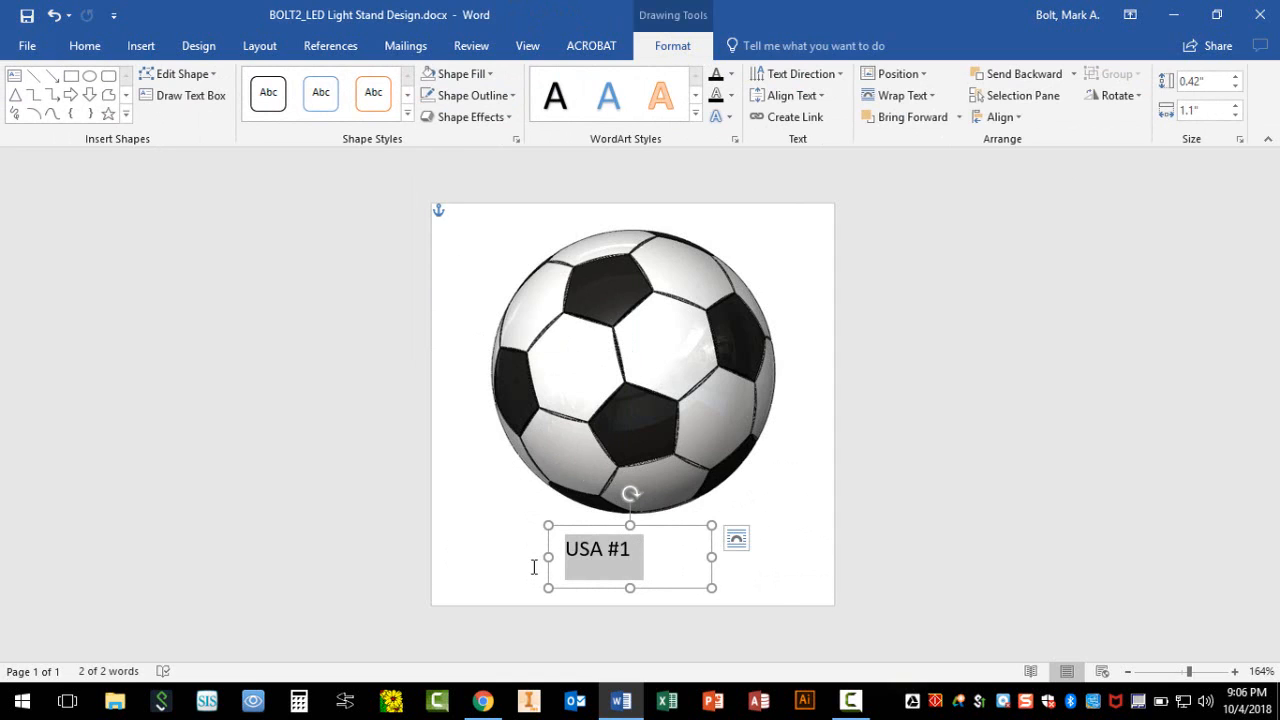
Step: Set the USA #1 text to size 26, widen its box to nearly the page width and lower it beneath the ball
{"action": "left_click", "coordinate": [88, 50]}
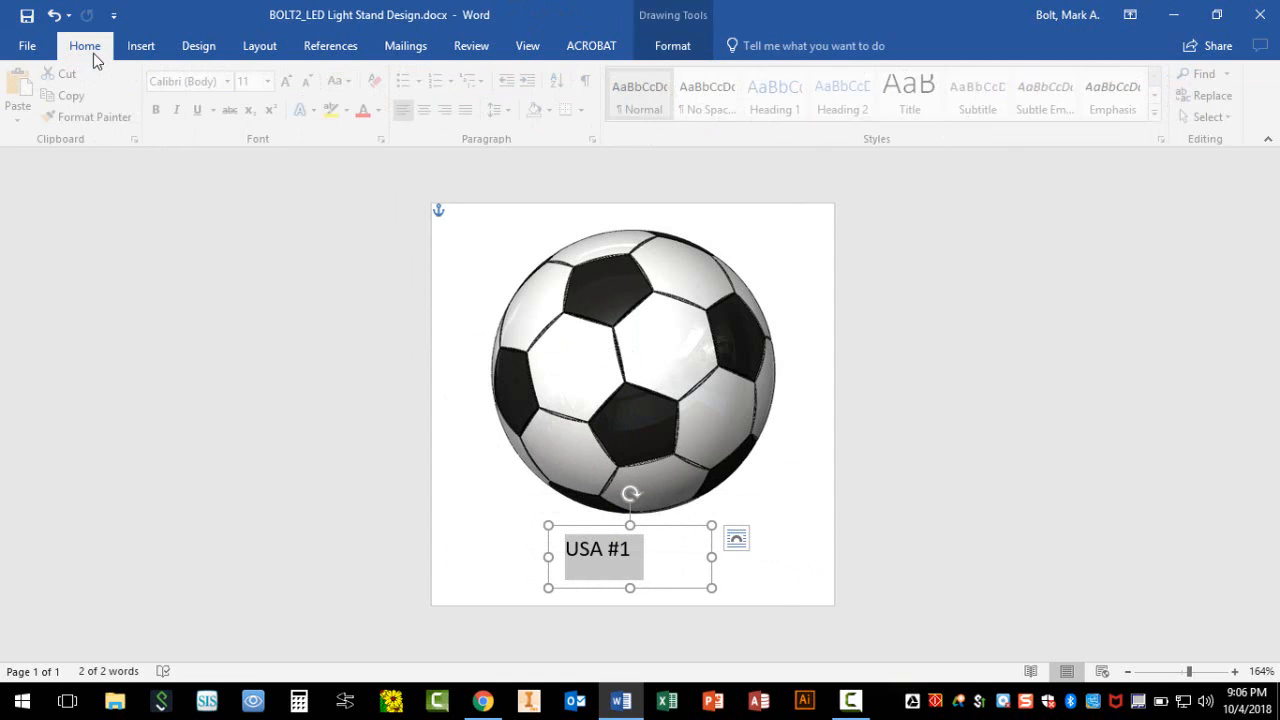
{"action": "left_click", "coordinate": [272, 83]}
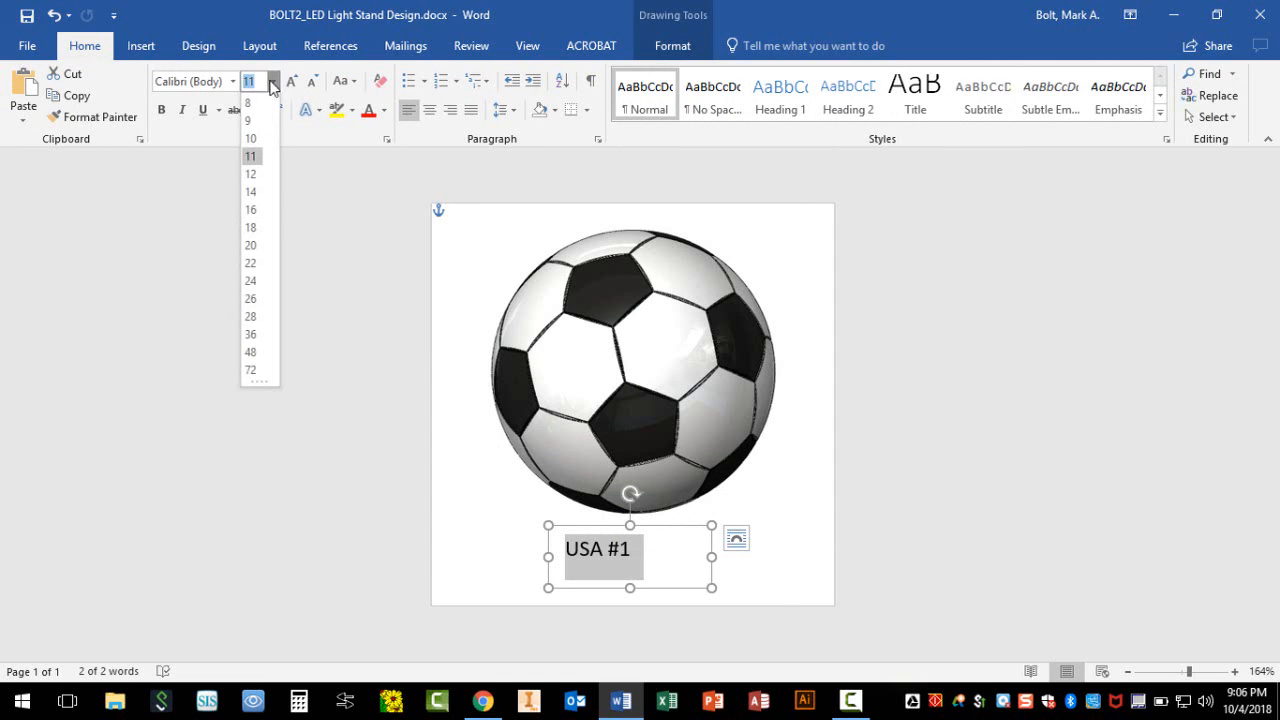
{"action": "left_click", "coordinate": [250, 300]}
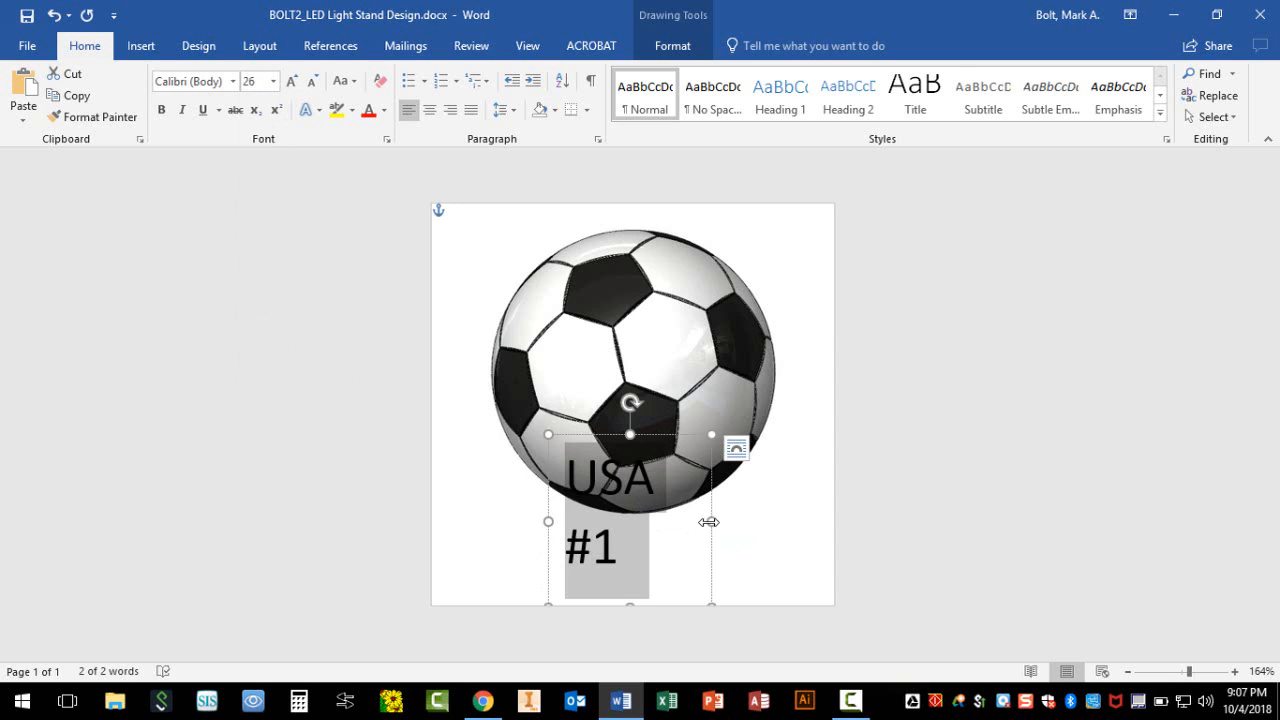
{"action": "left_click_drag", "start_coordinate": [708, 522], "coordinate": [810, 512]}
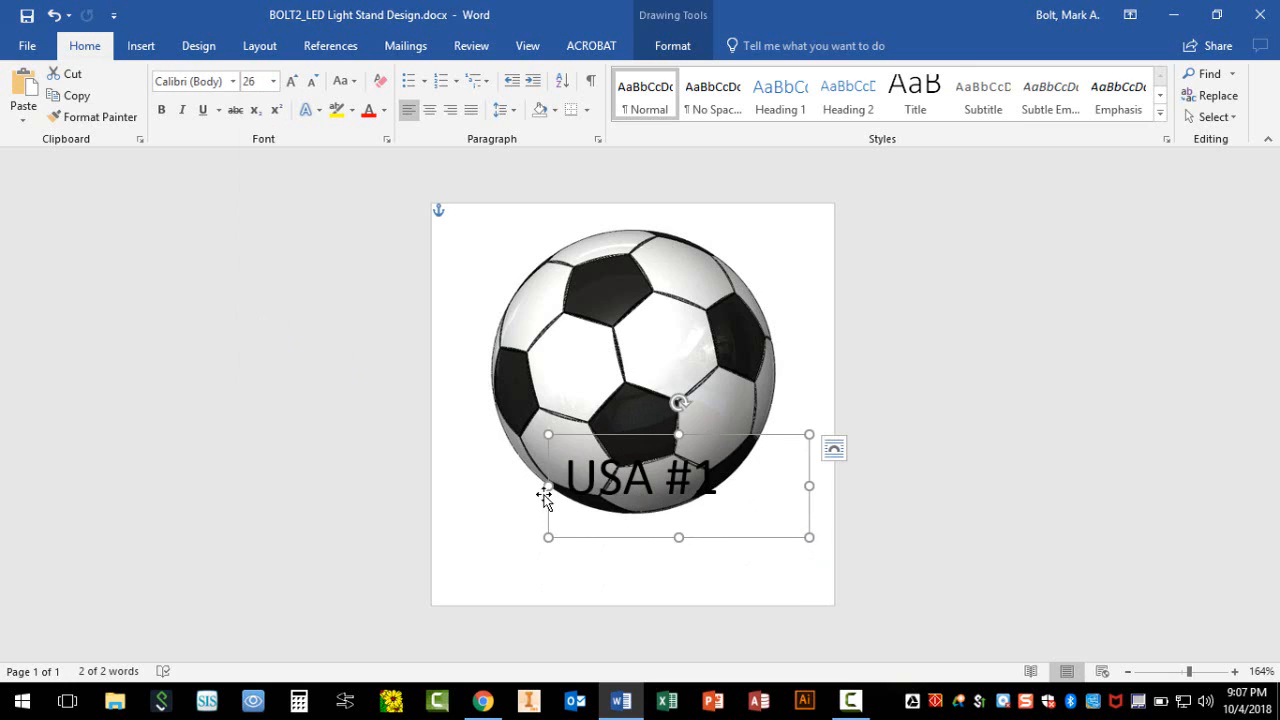
{"action": "left_click_drag", "start_coordinate": [548, 486], "coordinate": [452, 486]}
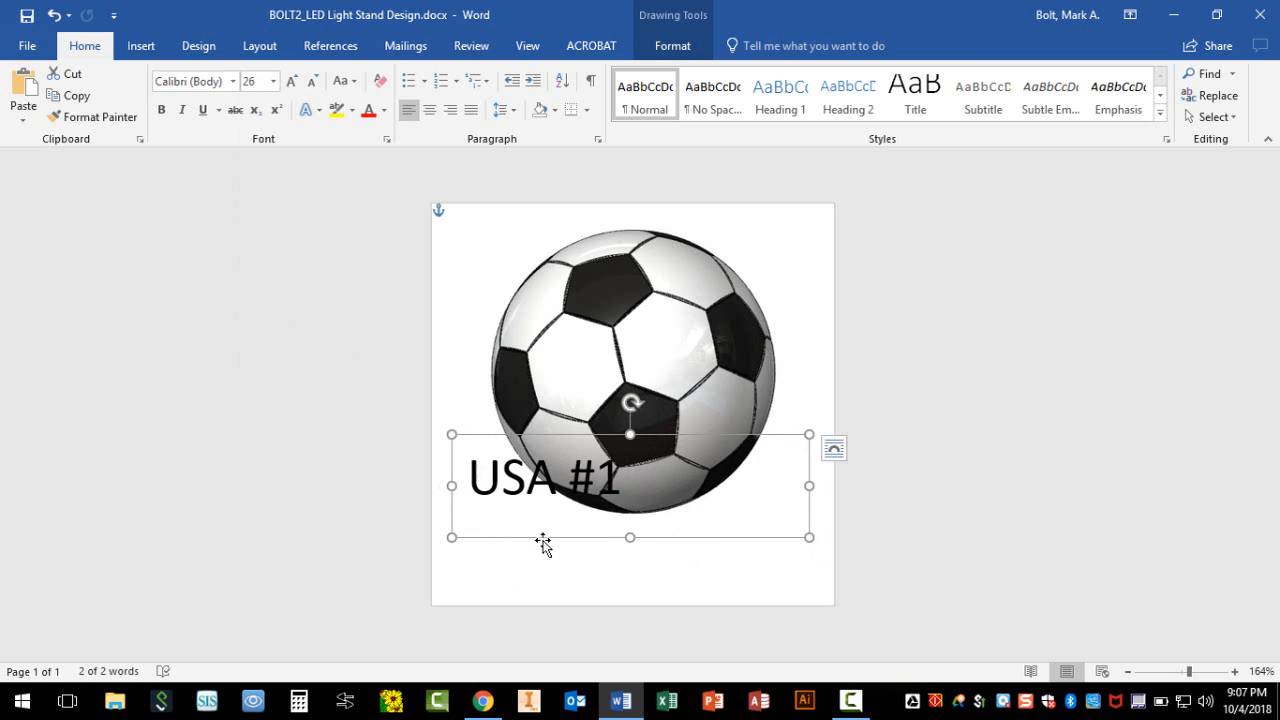
{"action": "left_click_drag", "start_coordinate": [542, 543], "coordinate": [551, 611]}
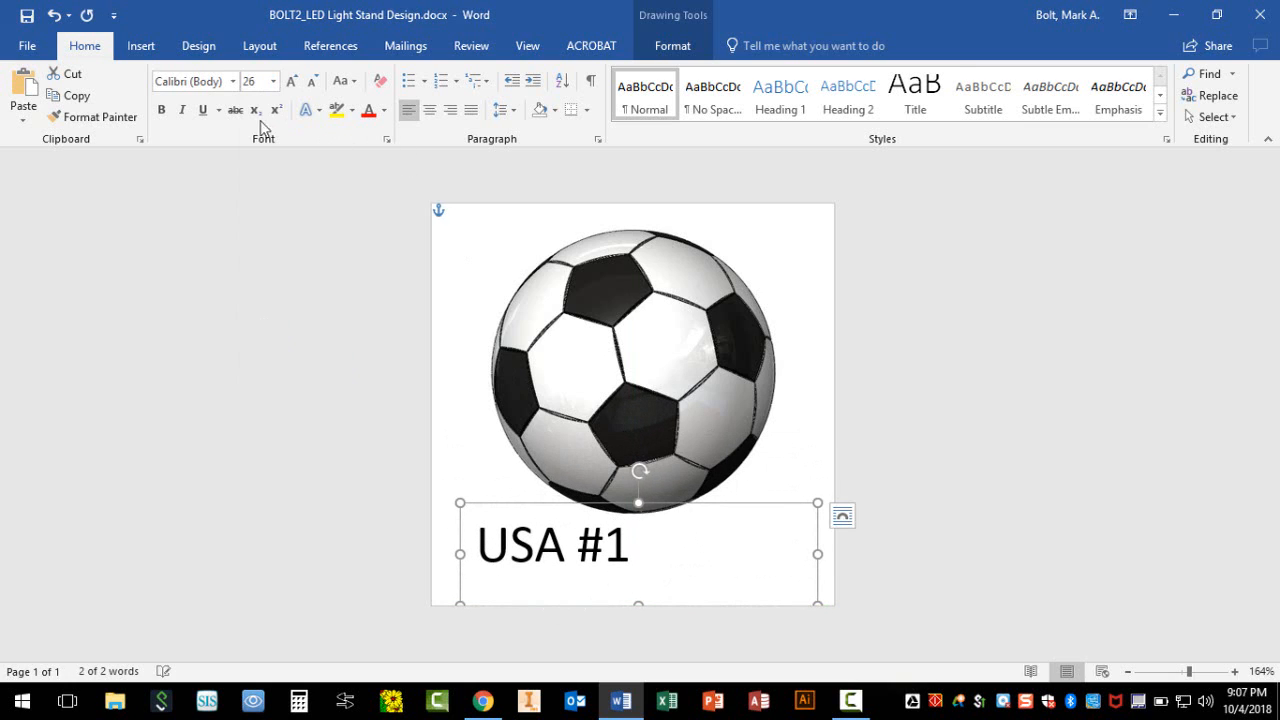
Step: Centre the USA #1 text within its box and set its font size to 36
{"action": "left_click", "coordinate": [429, 110]}
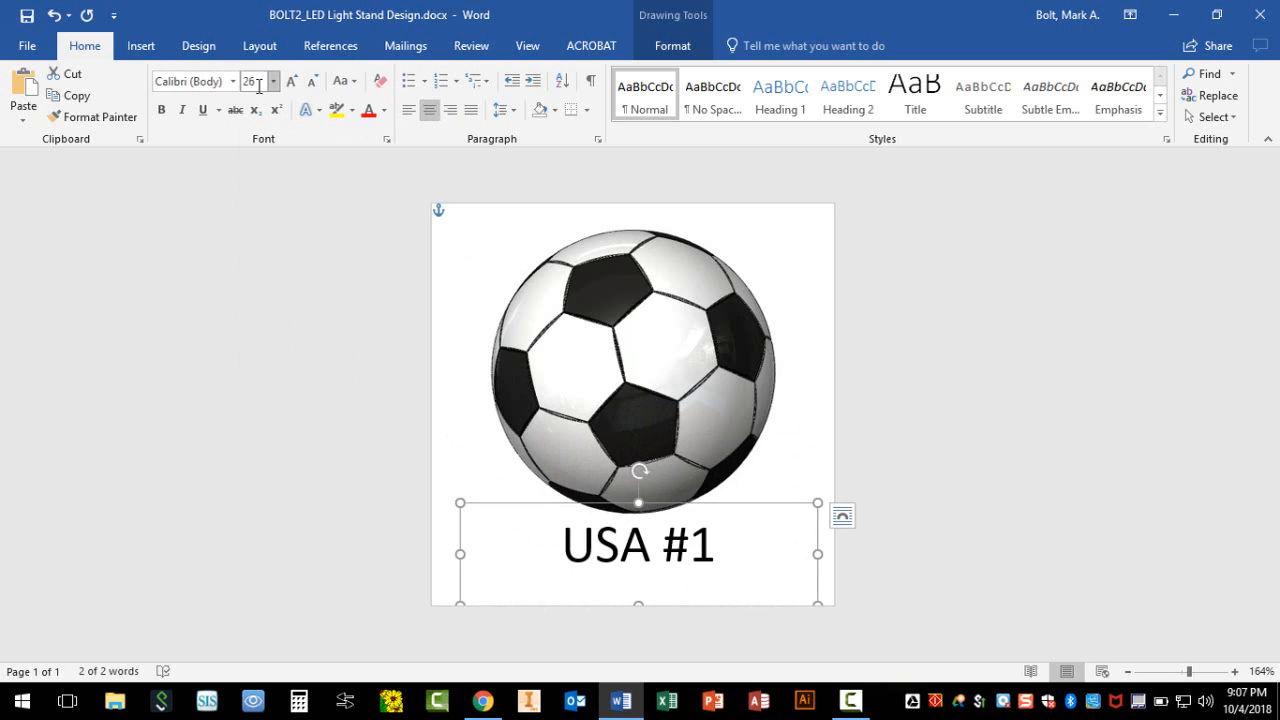
{"action": "key", "text": "ctrl+a"}
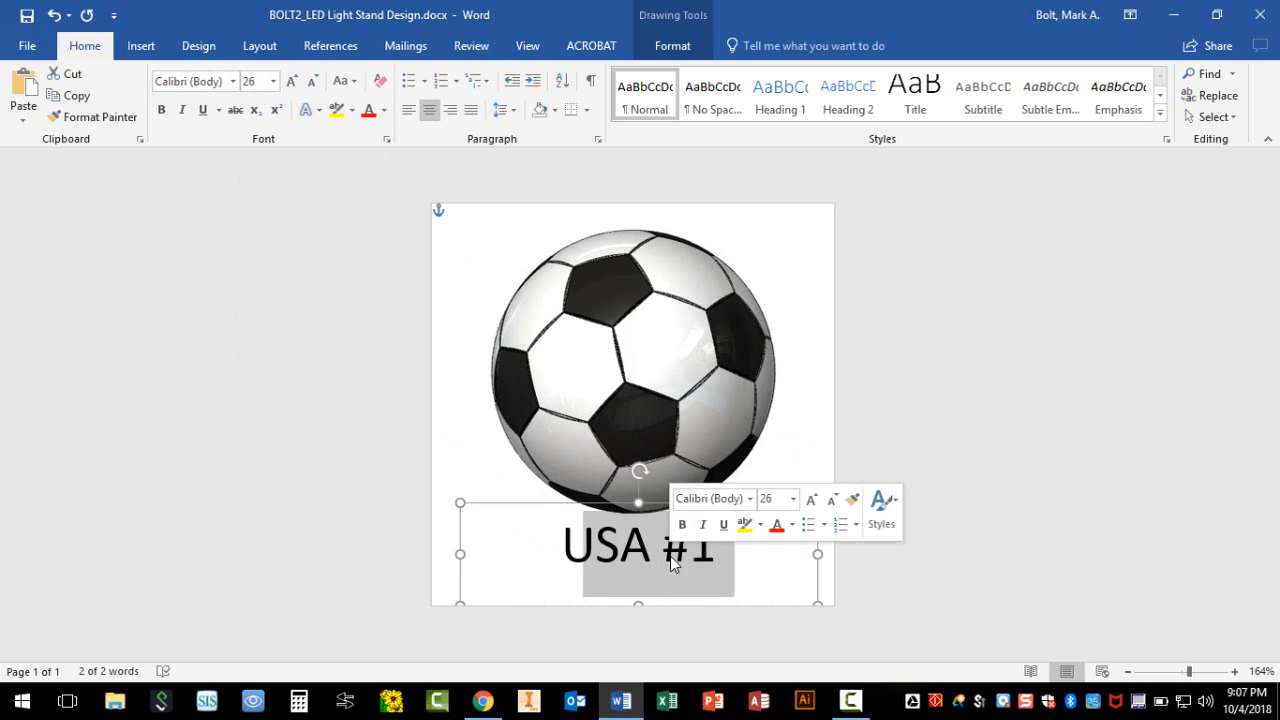
{"action": "left_click", "coordinate": [273, 81]}
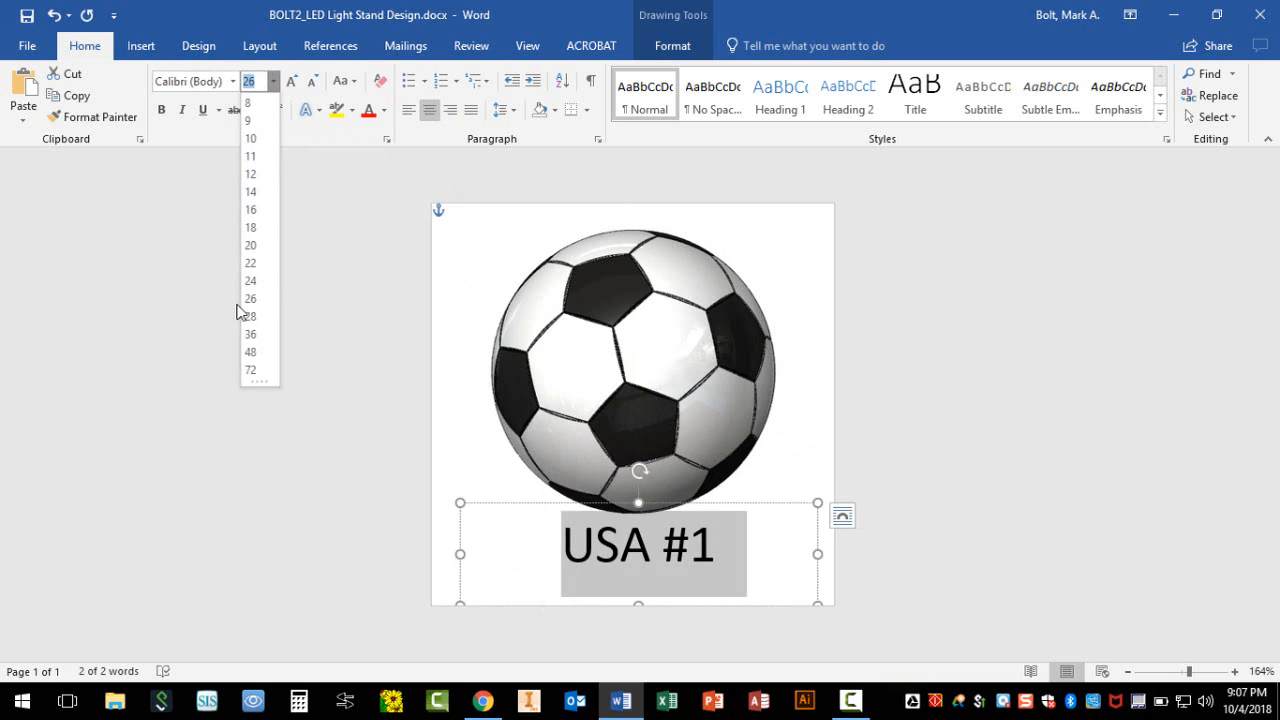
{"action": "left_click", "coordinate": [251, 334]}
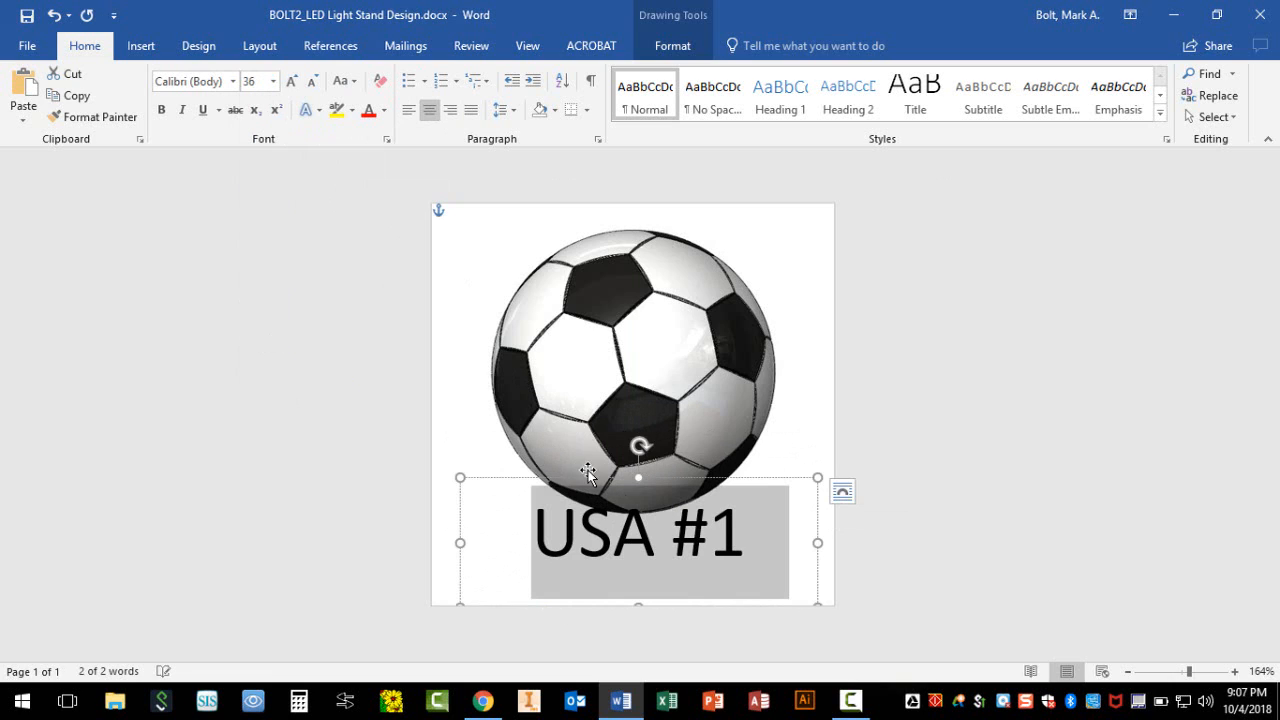
Step: Lower the USA #1 text box clear of the ball and shift the soccer ball slightly upward on the page
{"action": "left_click_drag", "start_coordinate": [641, 482], "coordinate": [641, 507]}
{"action": "left_click", "coordinate": [1117, 251]}
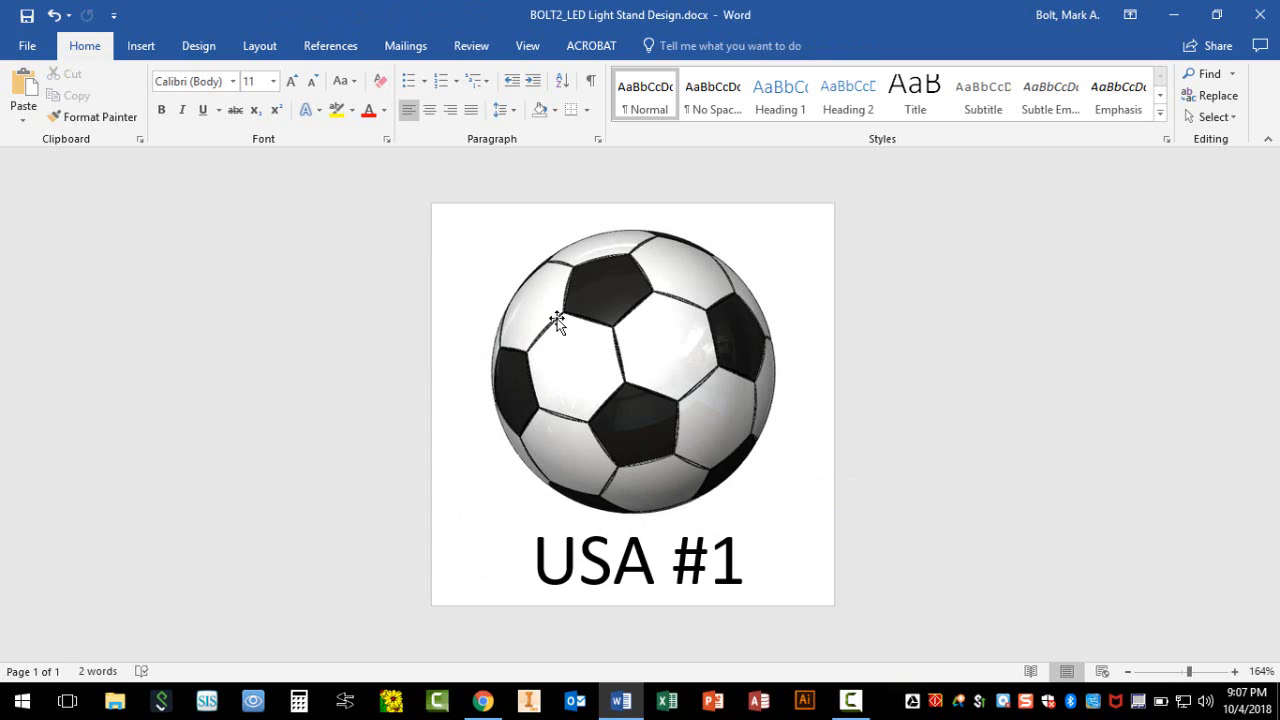
{"action": "left_click", "coordinate": [620, 326]}
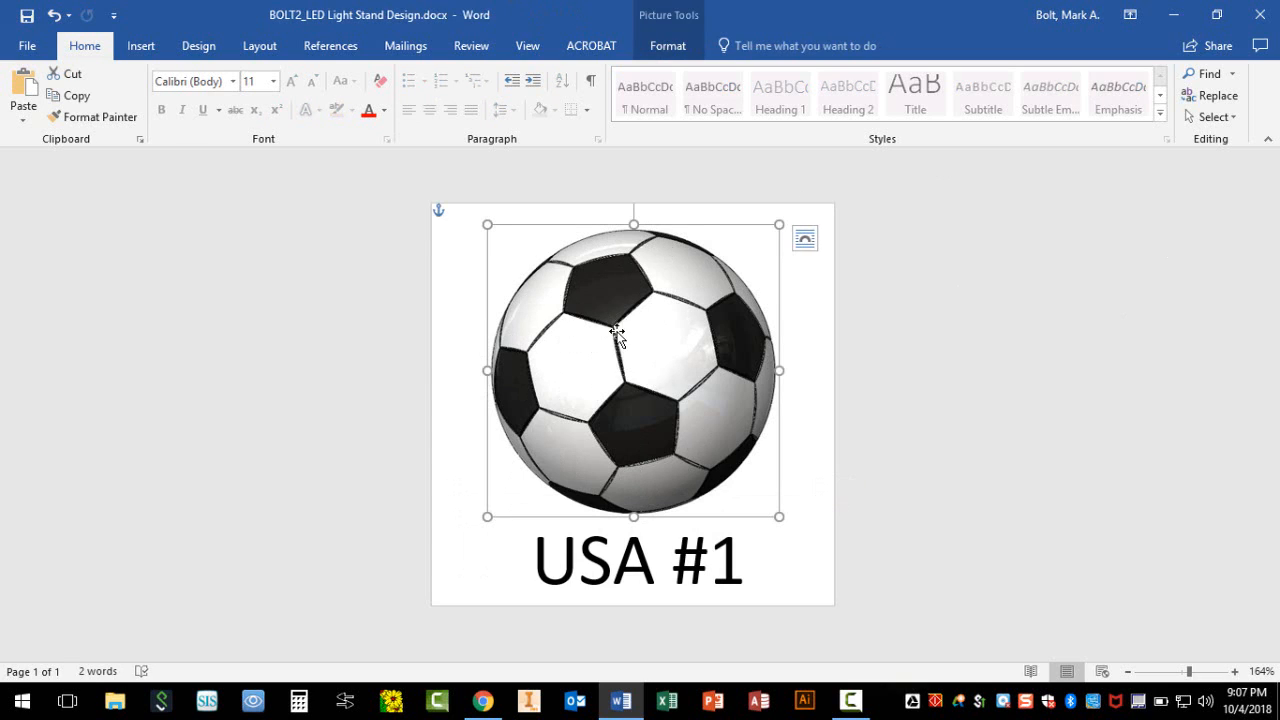
{"action": "left_click_drag", "start_coordinate": [617, 347], "coordinate": [626, 380]}
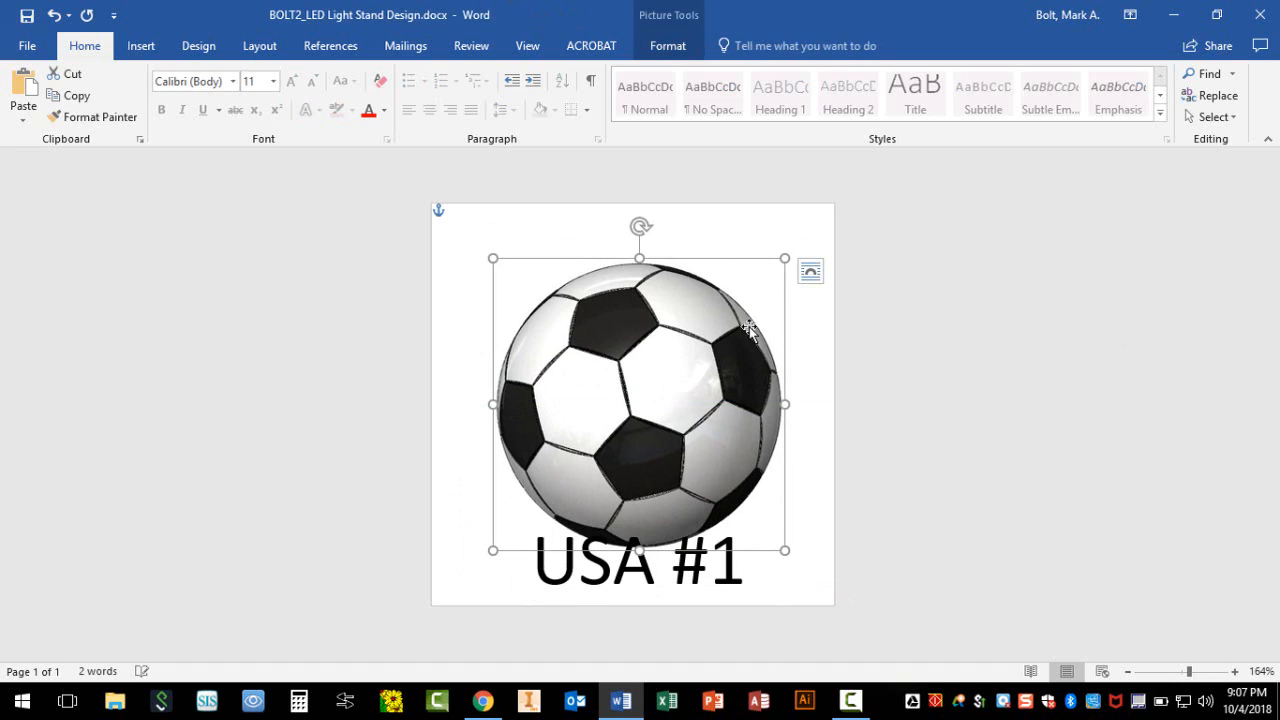
{"action": "left_click_drag", "start_coordinate": [641, 225], "coordinate": [640, 287]}
{"action": "left_click_drag", "start_coordinate": [638, 369], "coordinate": [630, 326]}
{"action": "left_click", "coordinate": [752, 544]}
{"action": "left_click_drag", "start_coordinate": [720, 506], "coordinate": [721, 482]}
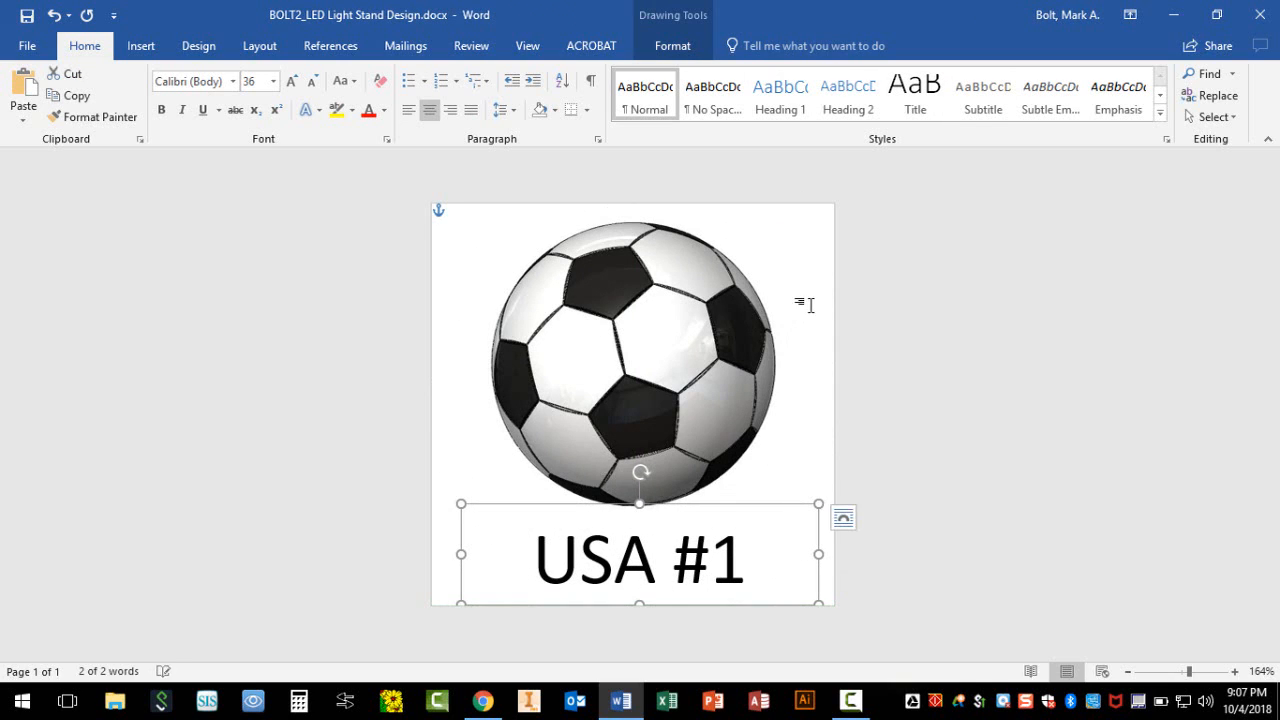
{"action": "left_click", "coordinate": [1264, 375]}
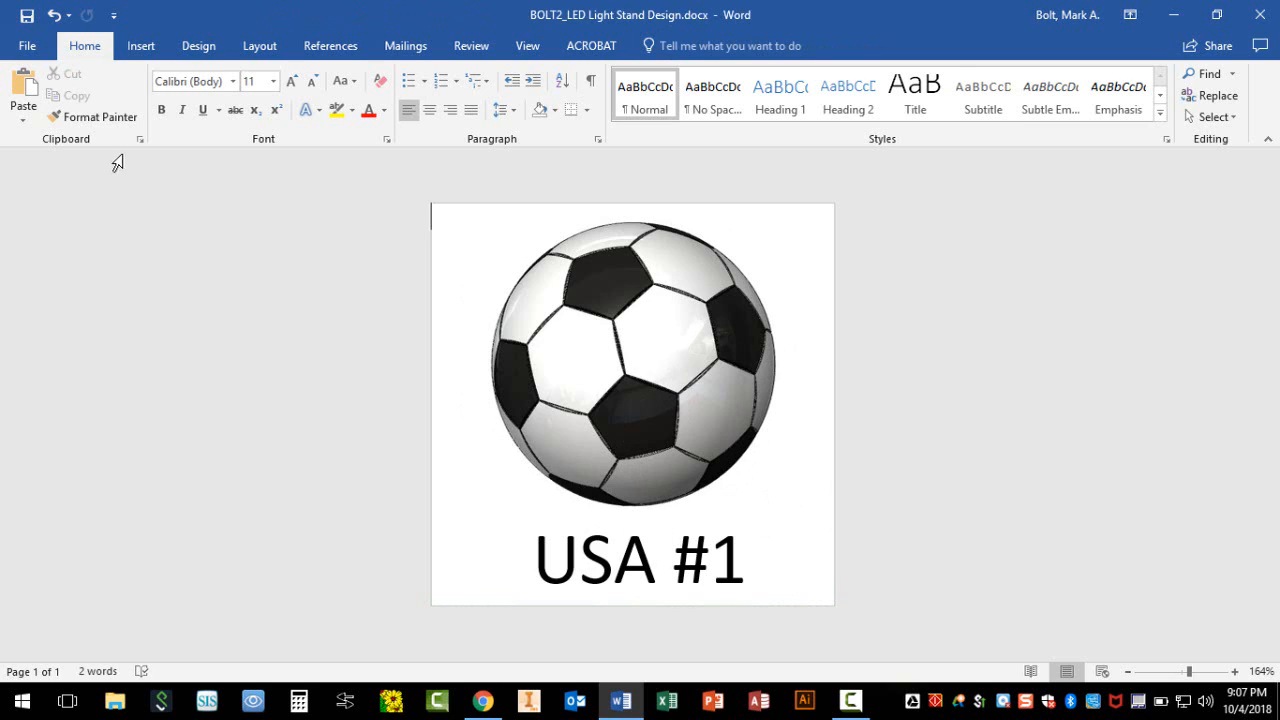
{"action": "left_click", "coordinate": [150, 46]}
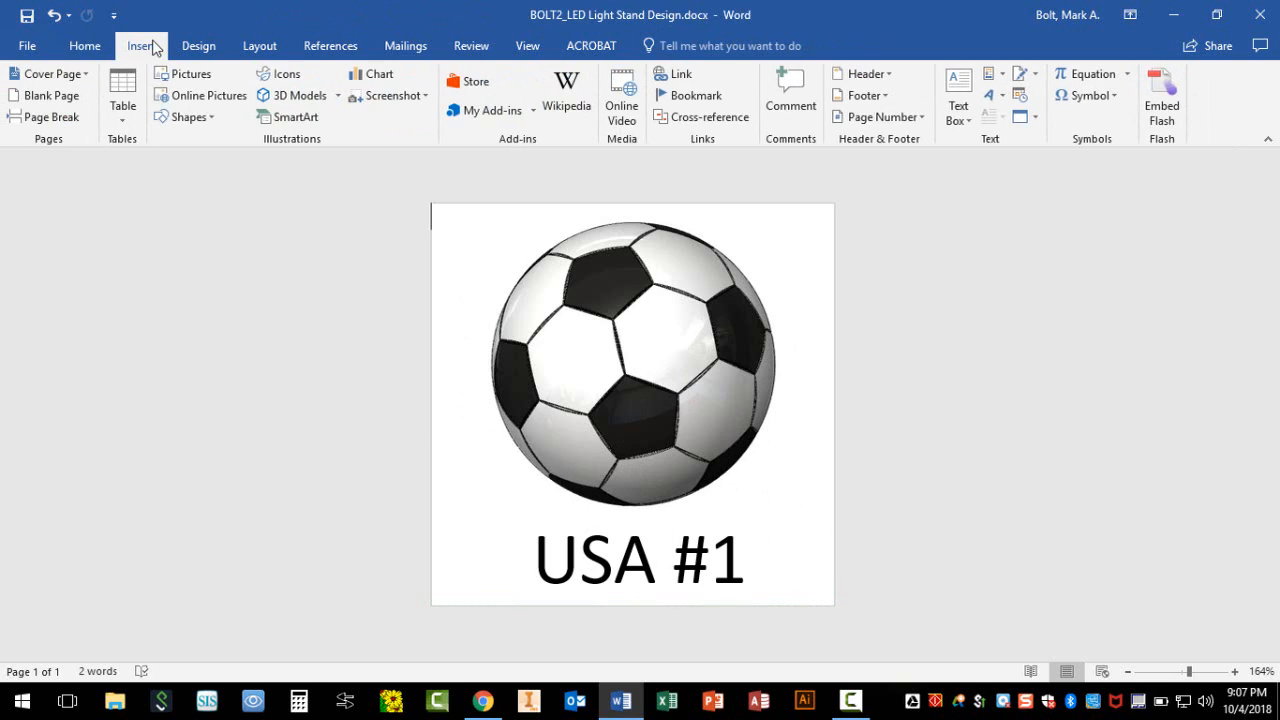
{"action": "left_click", "coordinate": [208, 117]}
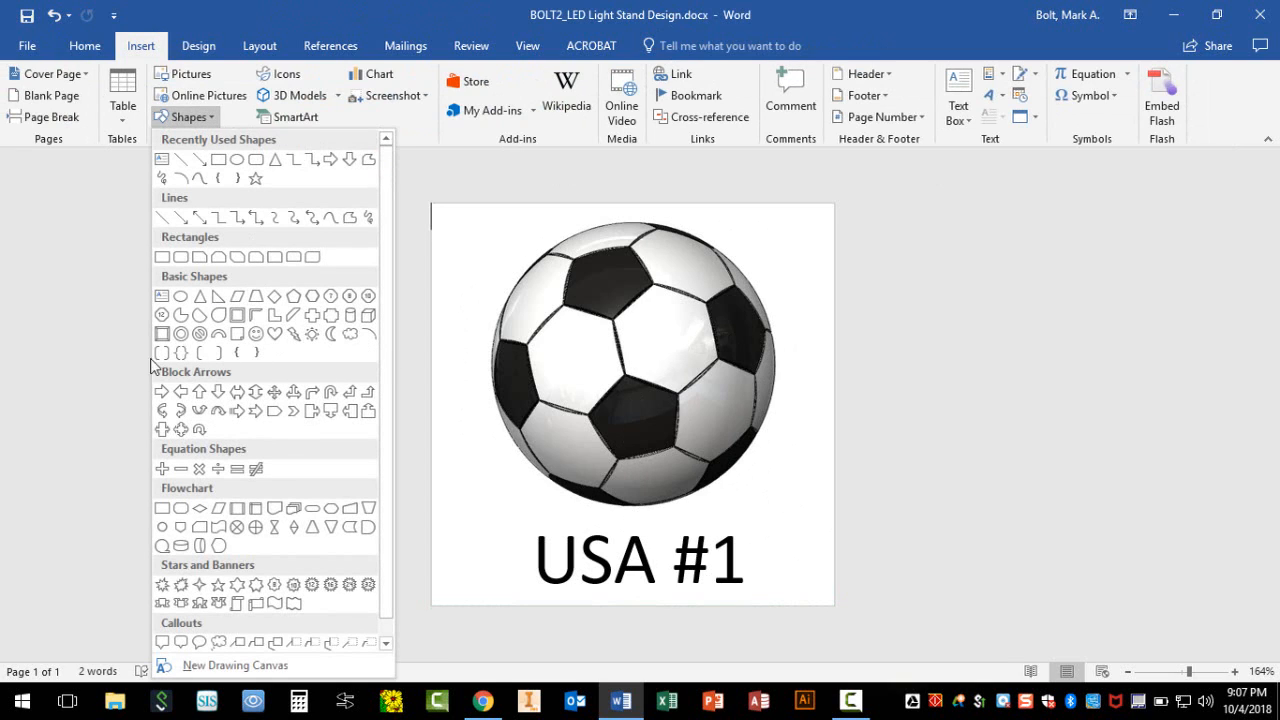
{"action": "left_click", "coordinate": [113, 357]}
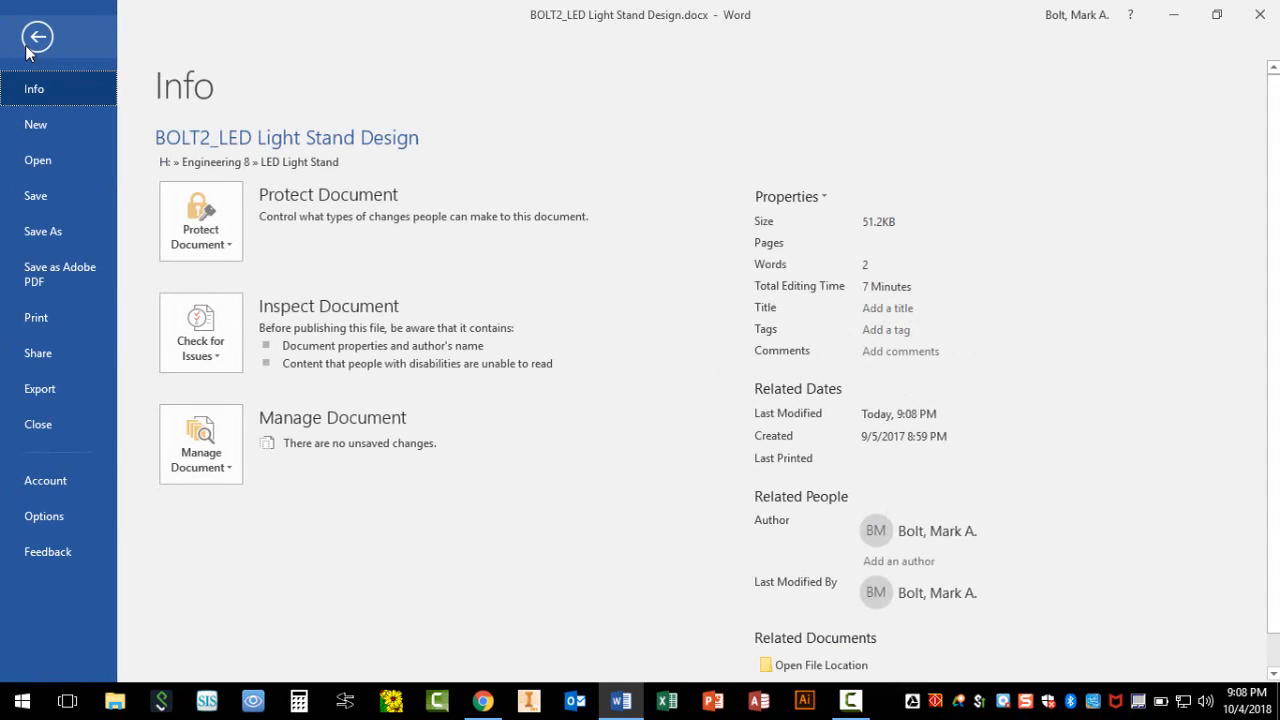
Step: Save the design as an Adobe PDF in the LED Light Stand folder under the document's own name
{"action": "left_click", "coordinate": [52, 276]}
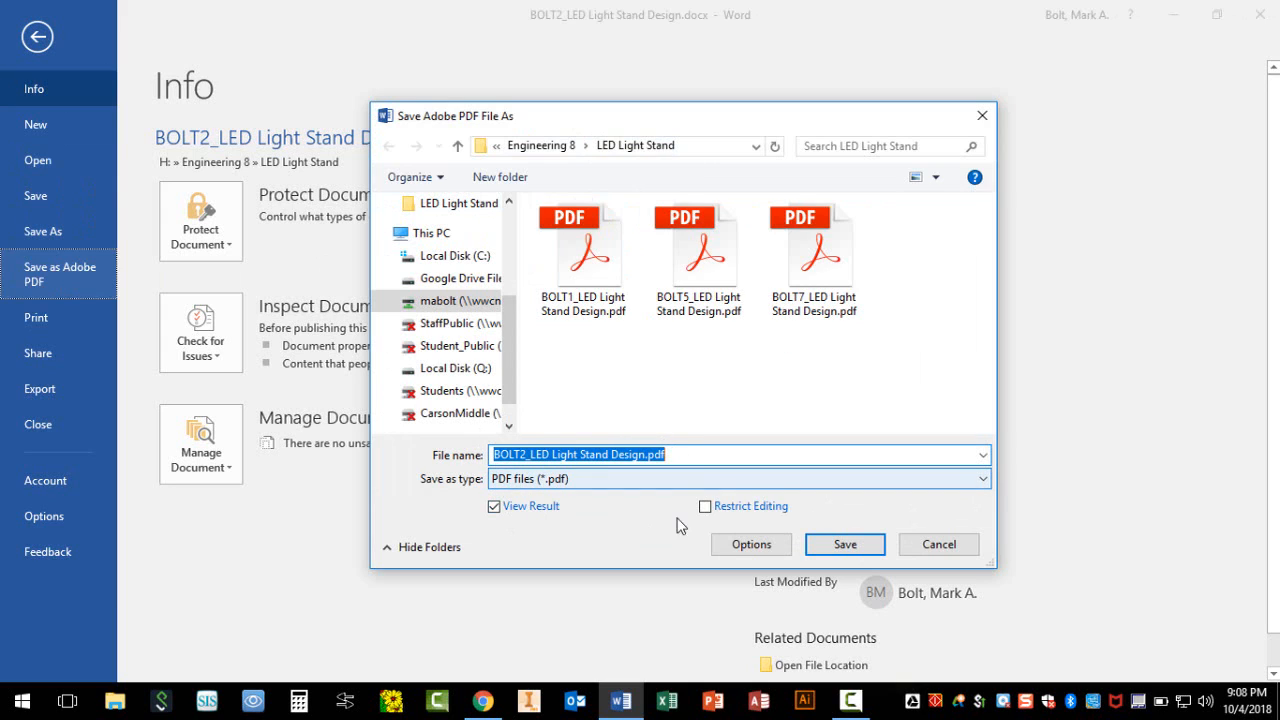
{"action": "left_click", "coordinate": [846, 549]}
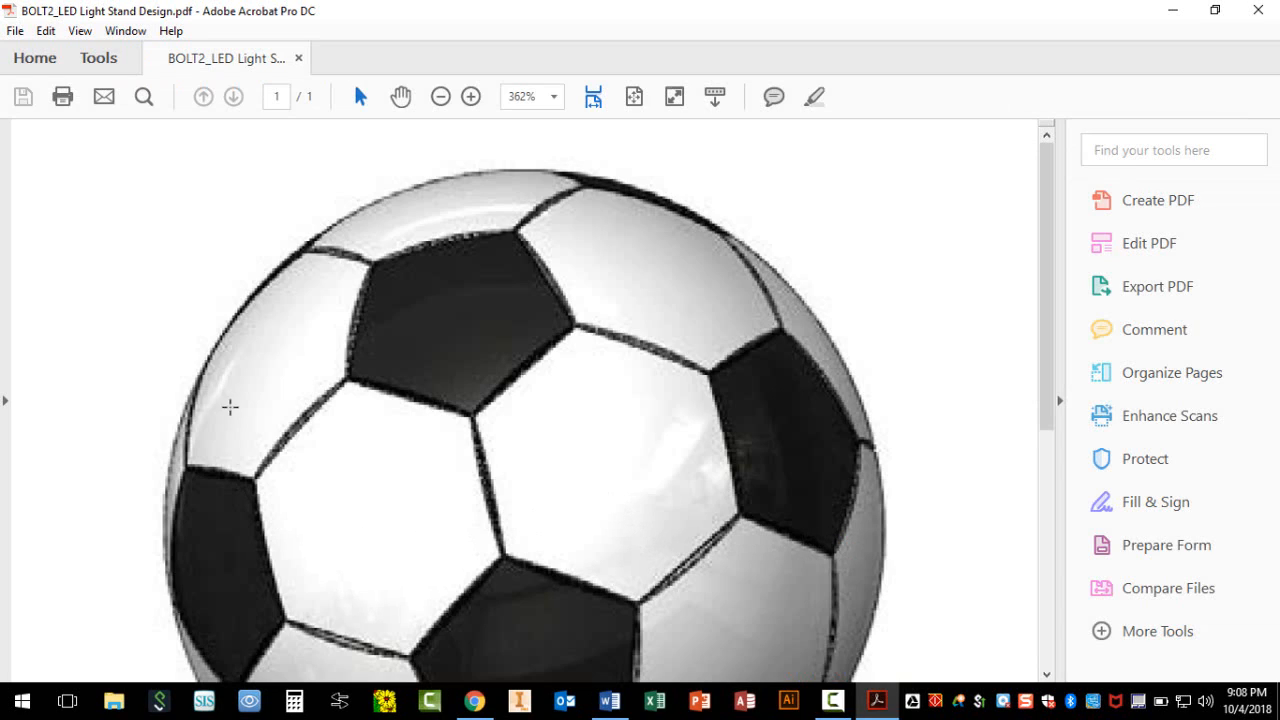
Step: Check the exported PDF at 100% zoom and close it
{"action": "left_click", "coordinate": [556, 97]}
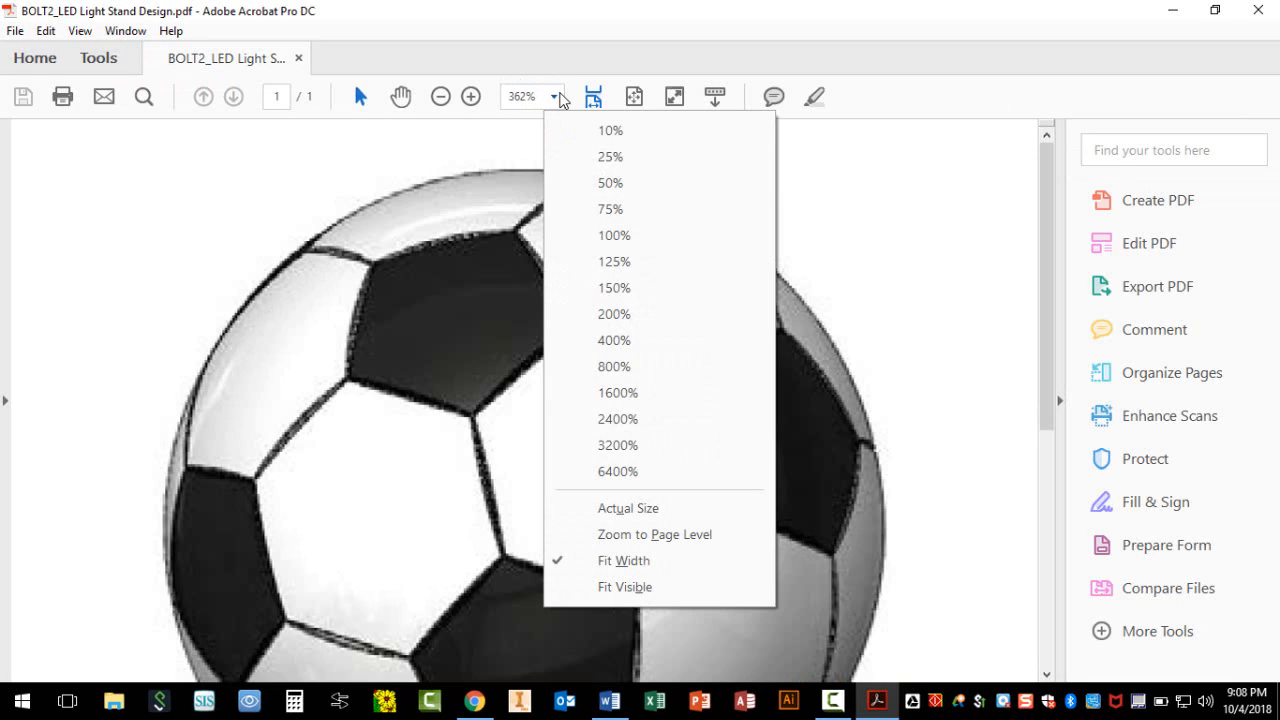
{"action": "left_click", "coordinate": [615, 242]}
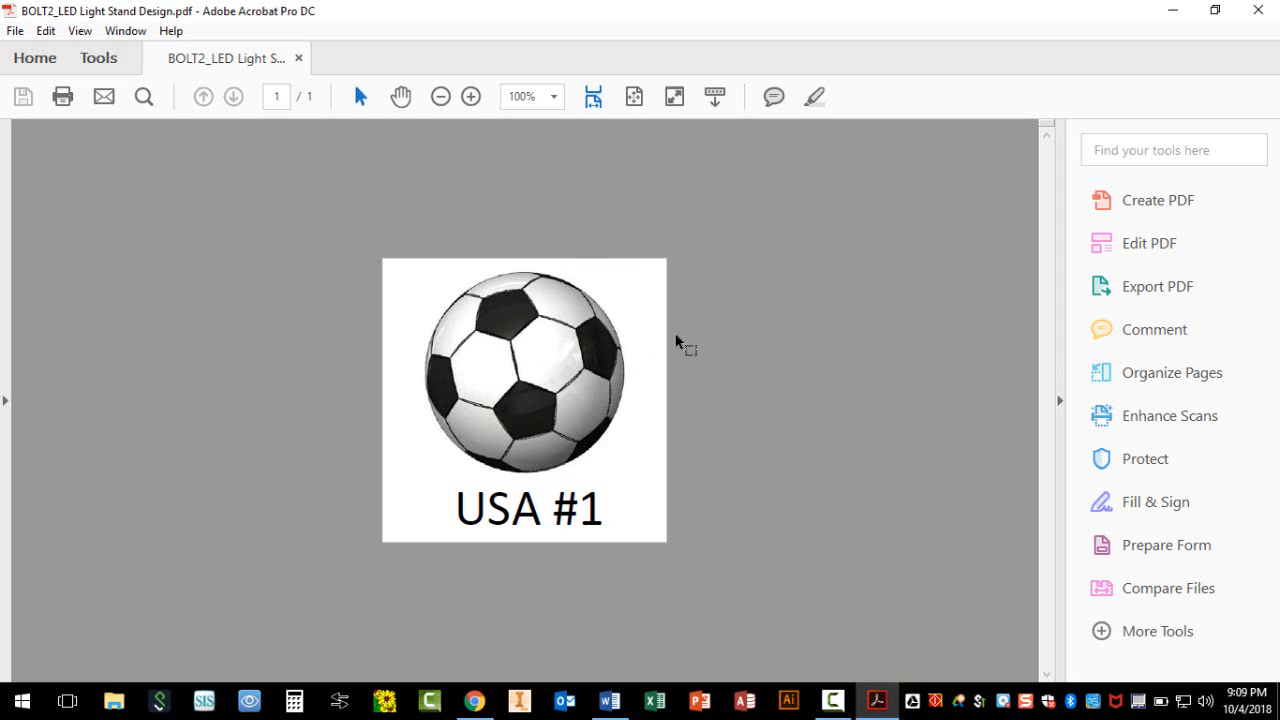
{"action": "left_click", "coordinate": [1255, 17]}
{"action": "left_click", "coordinate": [24, 55]}
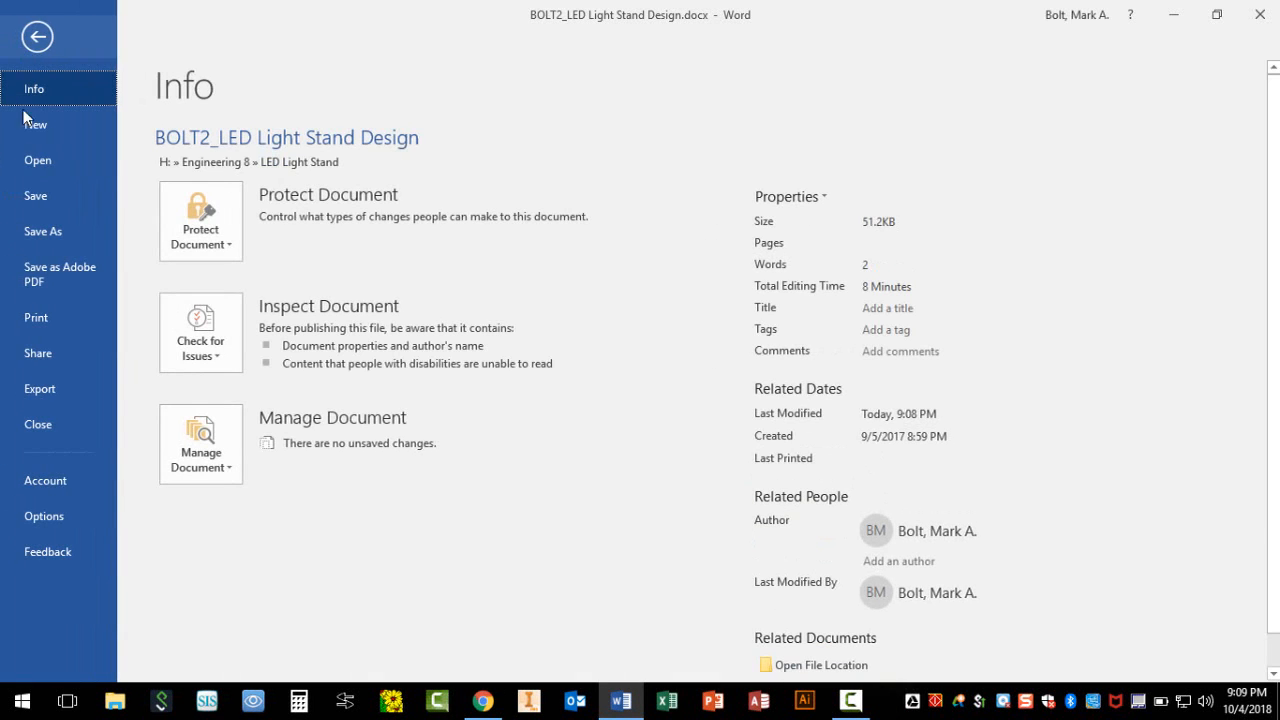
{"action": "left_click", "coordinate": [40, 232]}
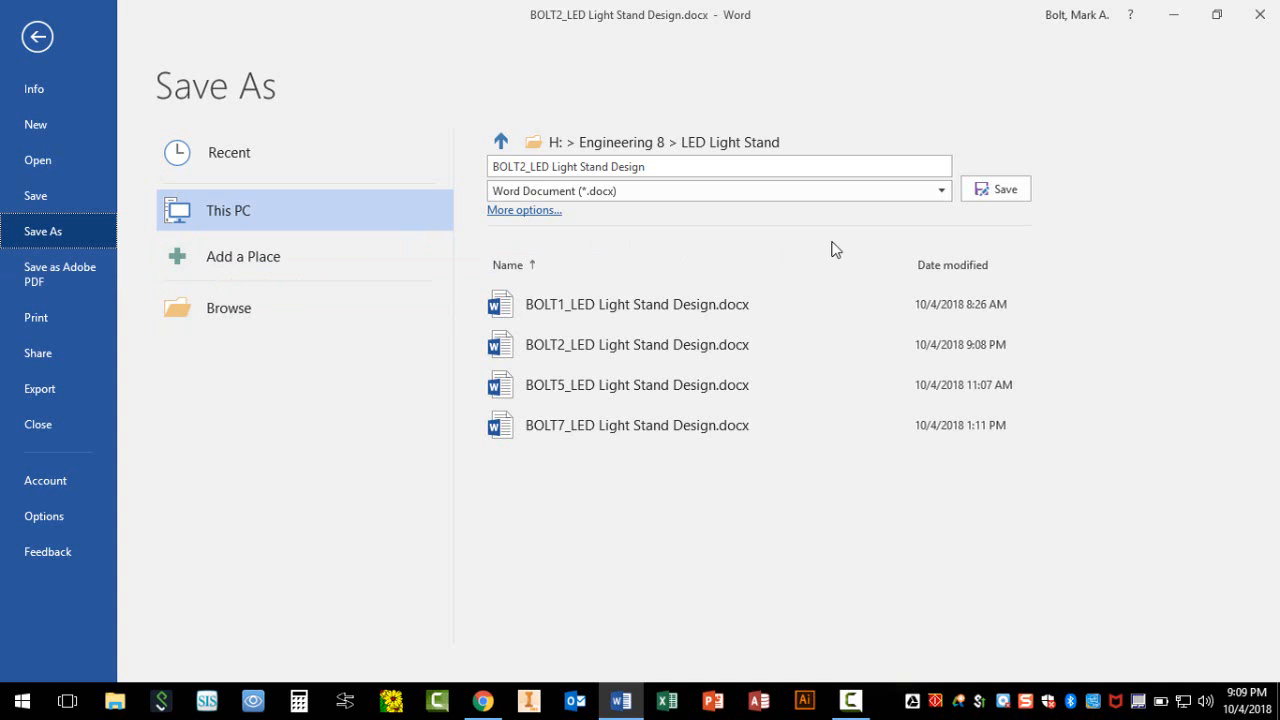
{"action": "left_click", "coordinate": [940, 193]}
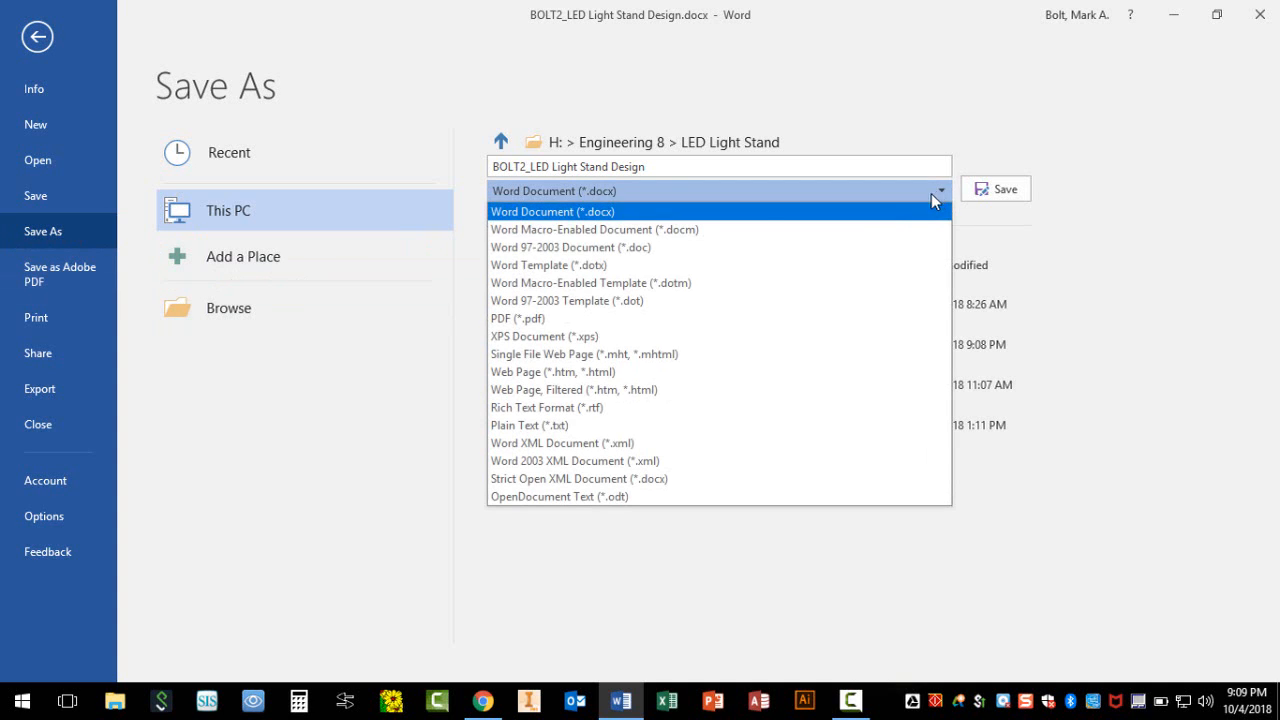
{"action": "left_click", "coordinate": [530, 322]}
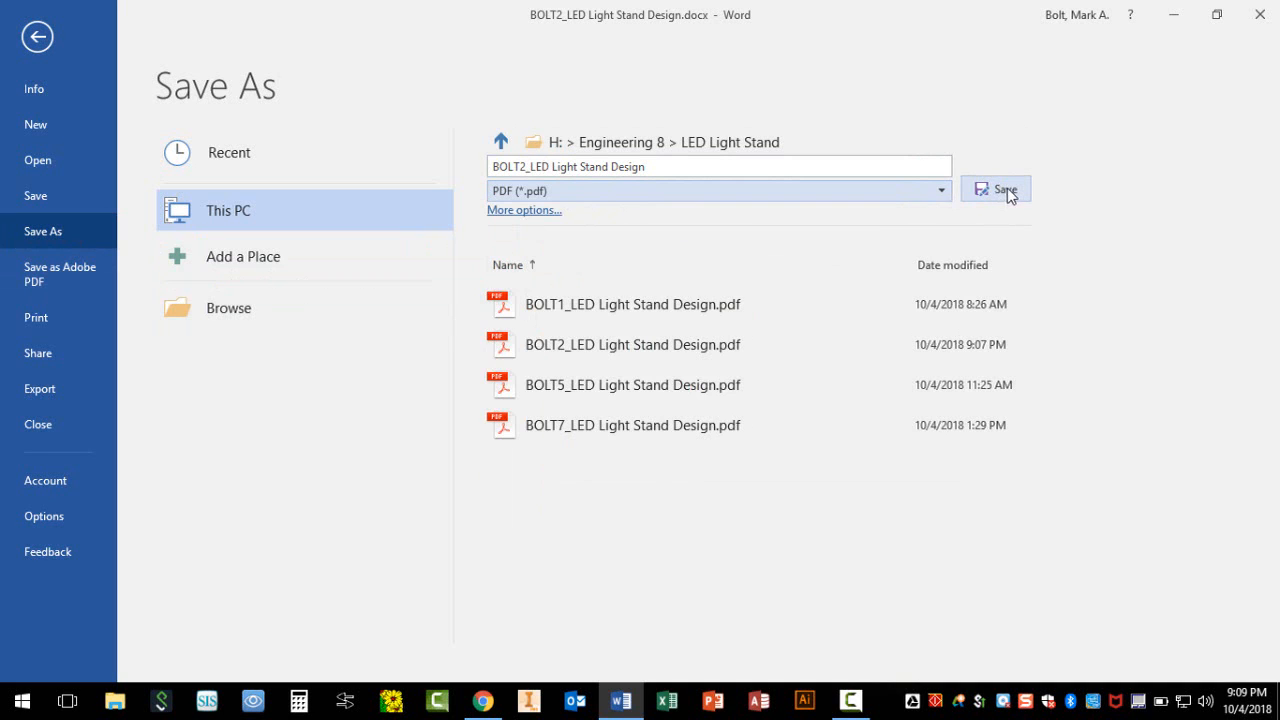
{"action": "left_click", "coordinate": [37, 38]}
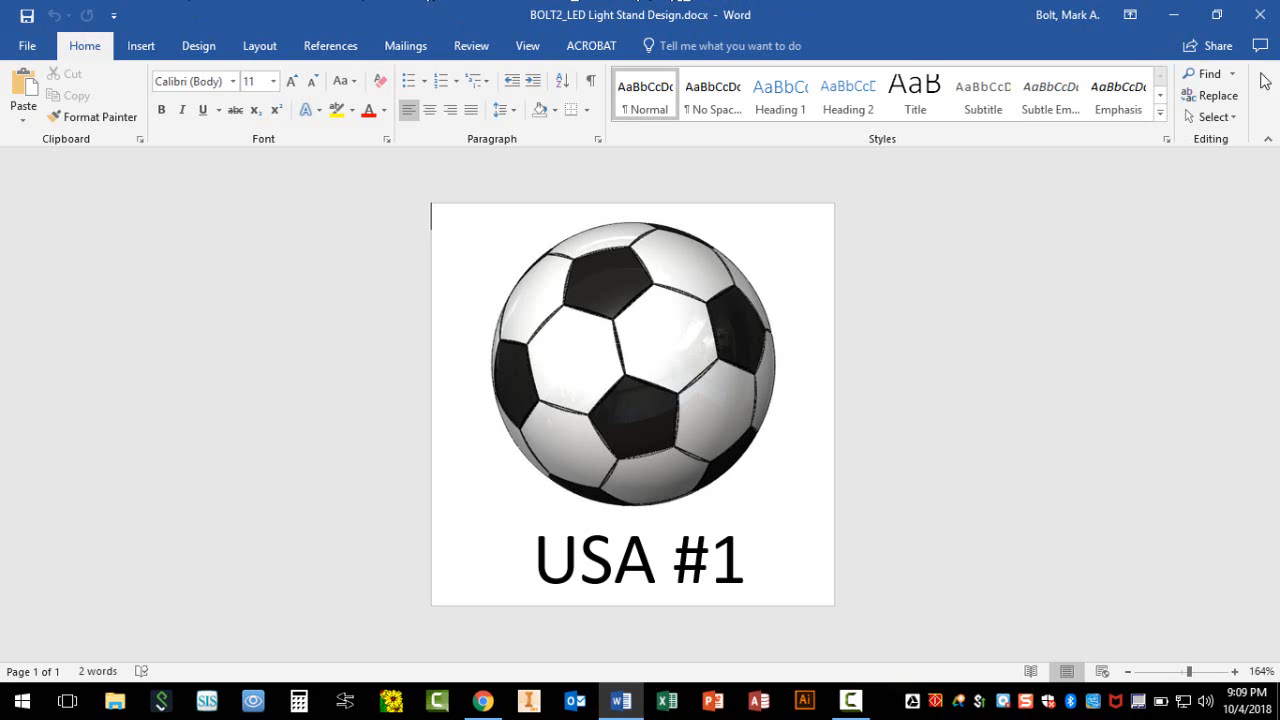
Step: Close the Word document and minimise the browser window to reach the desktop
{"action": "left_click", "coordinate": [1262, 14]}
{"action": "left_click", "coordinate": [1265, 14]}
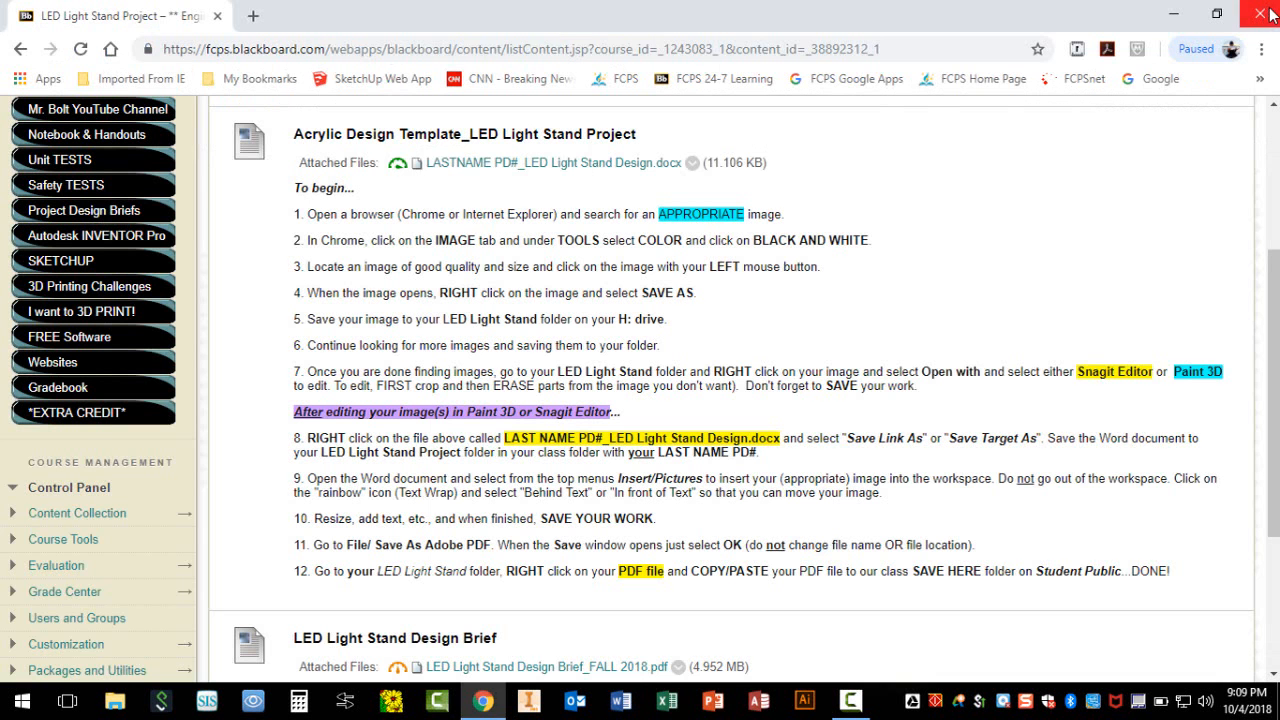
{"action": "left_click", "coordinate": [1173, 14]}
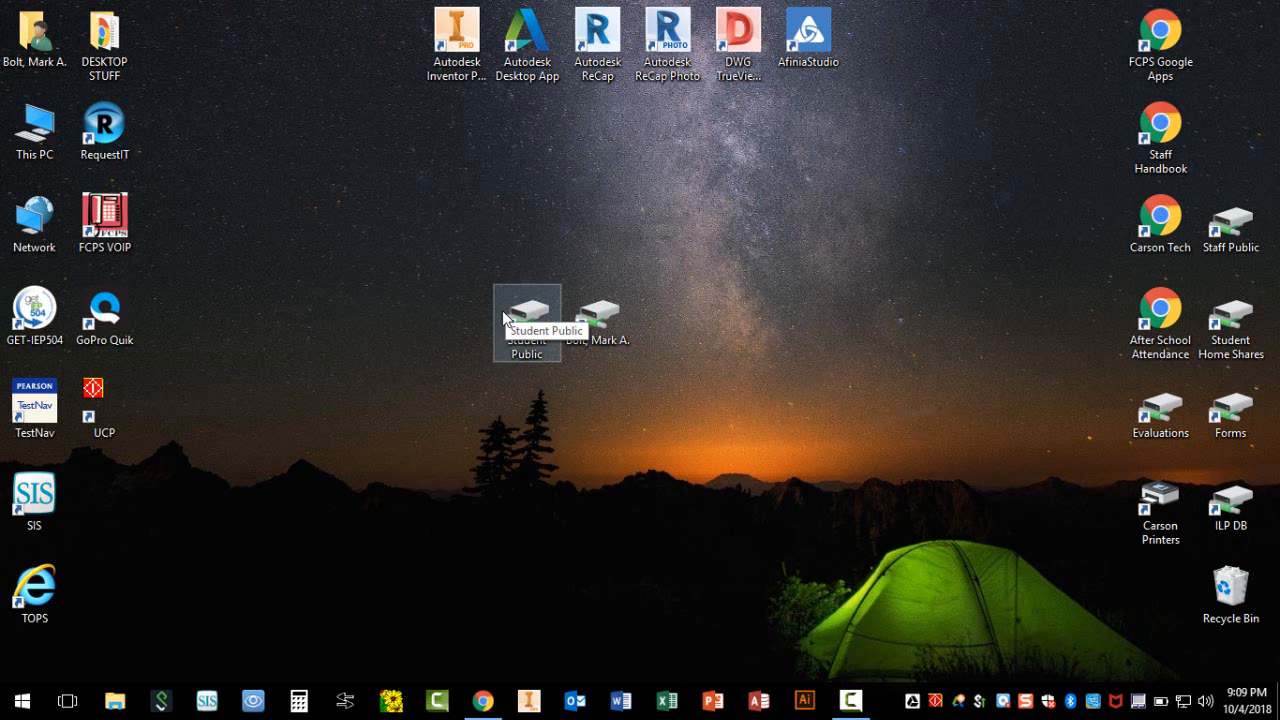
Step: Open the LED Light Stand folder inside Engineering 8 on the personal network drive
{"action": "double_click", "coordinate": [600, 323]}
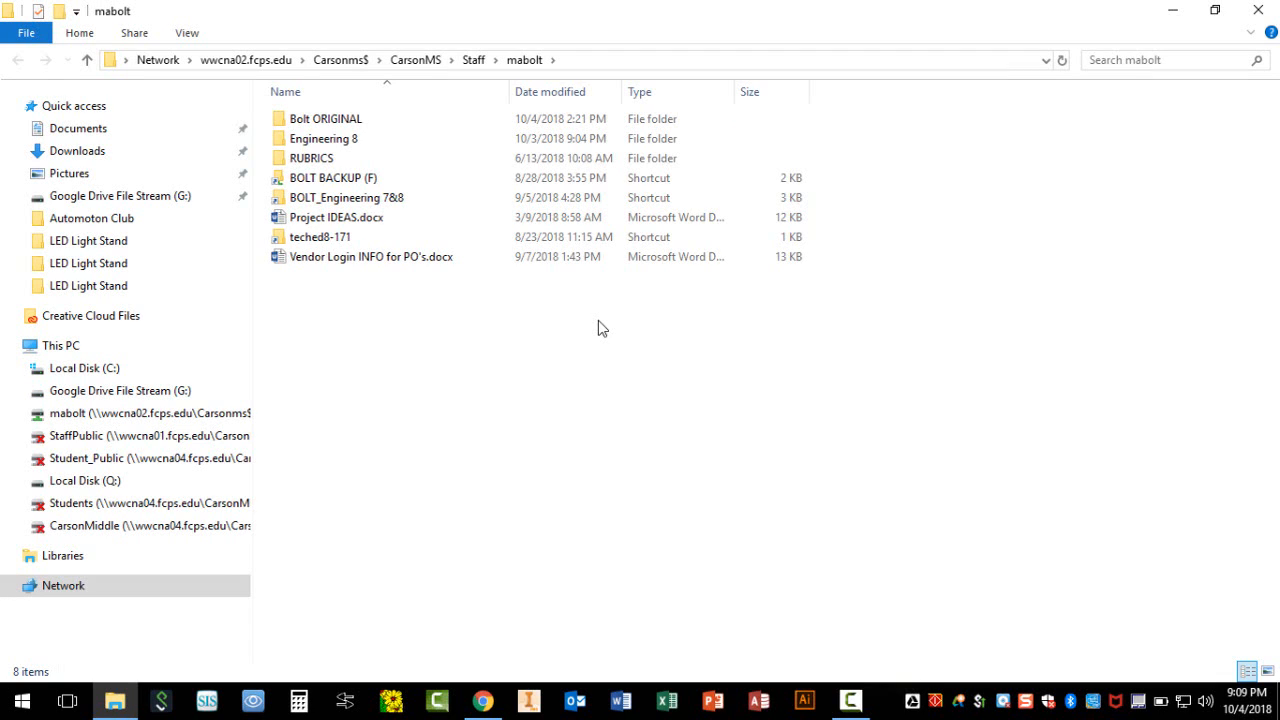
{"action": "left_click", "coordinate": [352, 140]}
{"action": "double_click", "coordinate": [352, 140]}
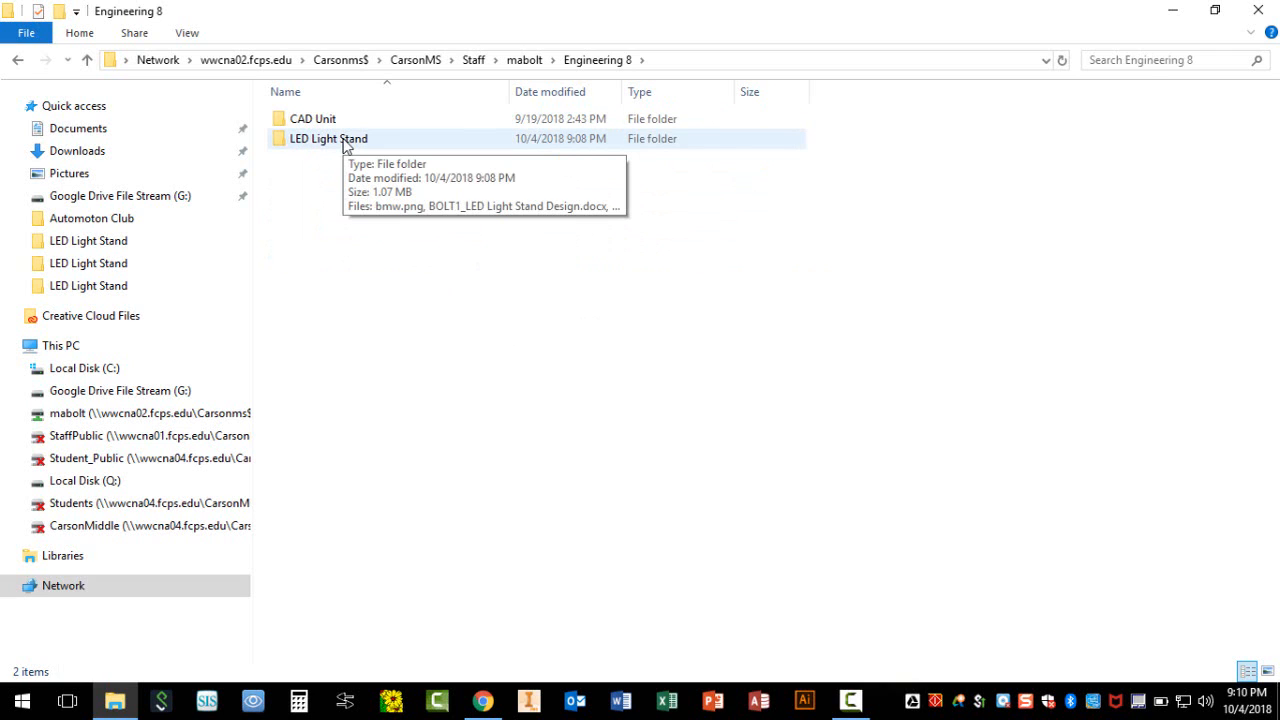
{"action": "double_click", "coordinate": [344, 143]}
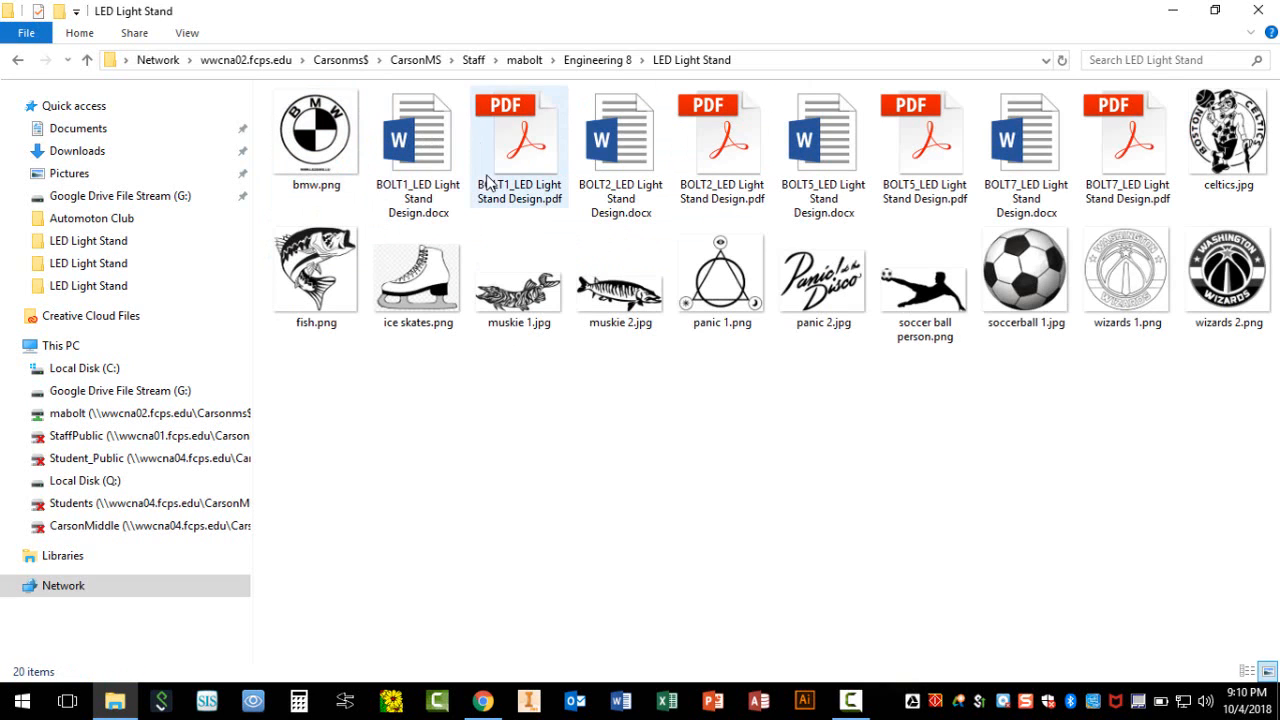
Step: Copy the period 2 LED Light Stand Design PDF to the clipboard
{"action": "right_click", "coordinate": [713, 153]}
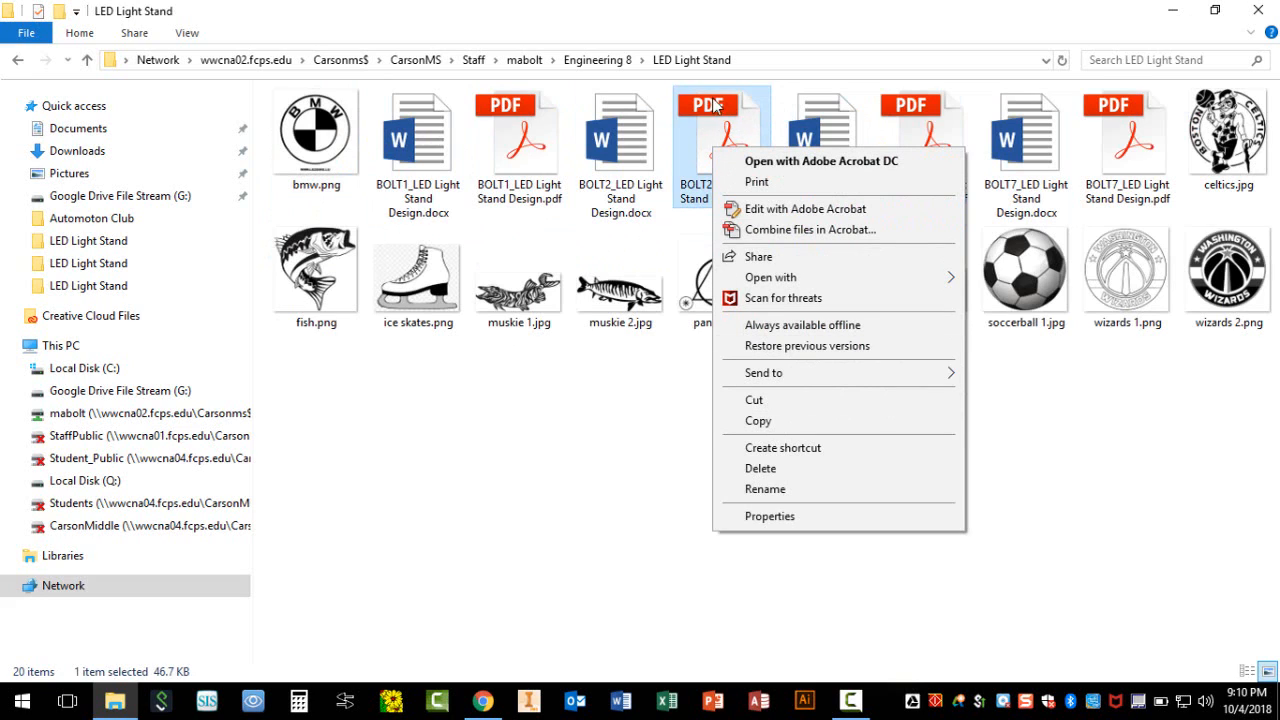
{"action": "left_click", "coordinate": [640, 474]}
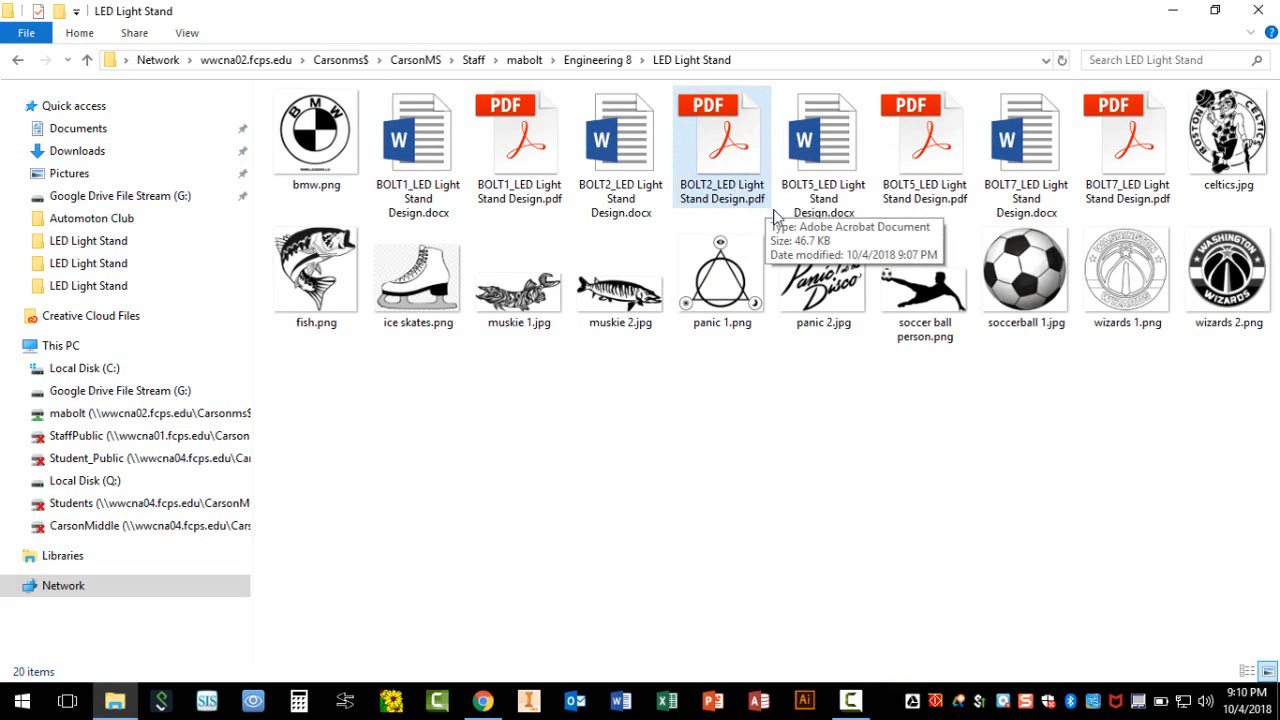
{"action": "right_click", "coordinate": [728, 156]}
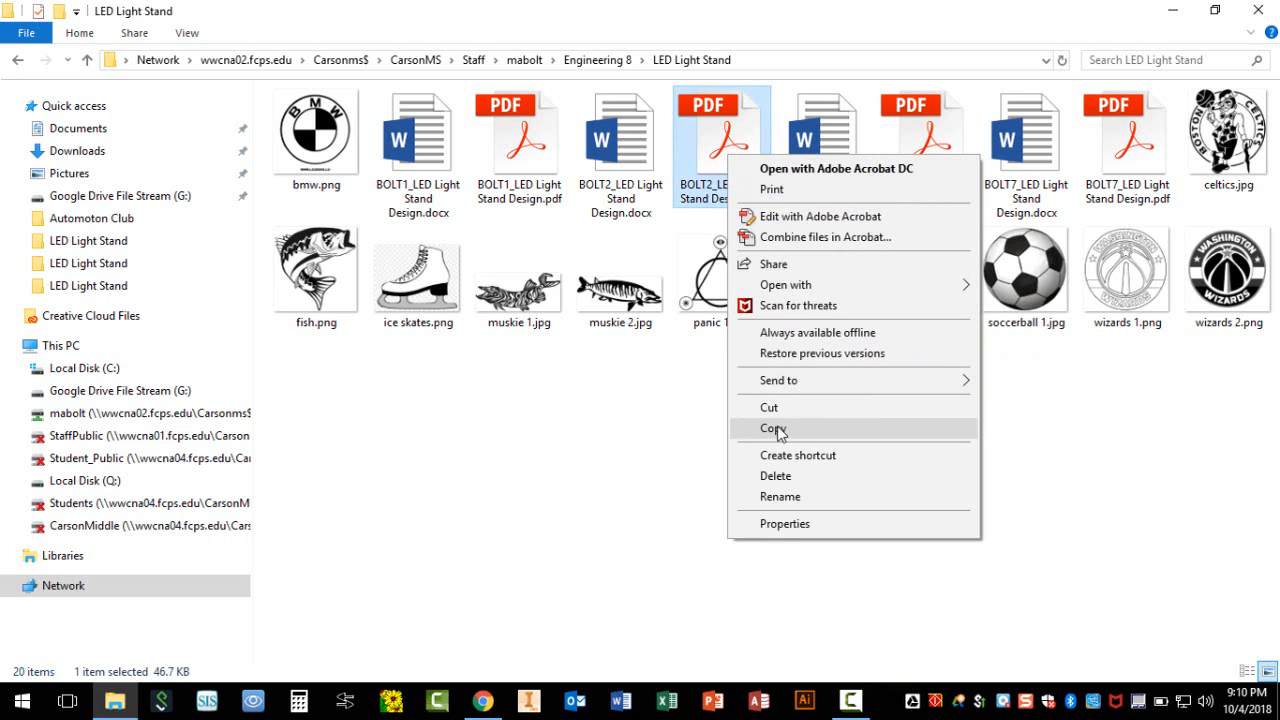
{"action": "left_click", "coordinate": [778, 429]}
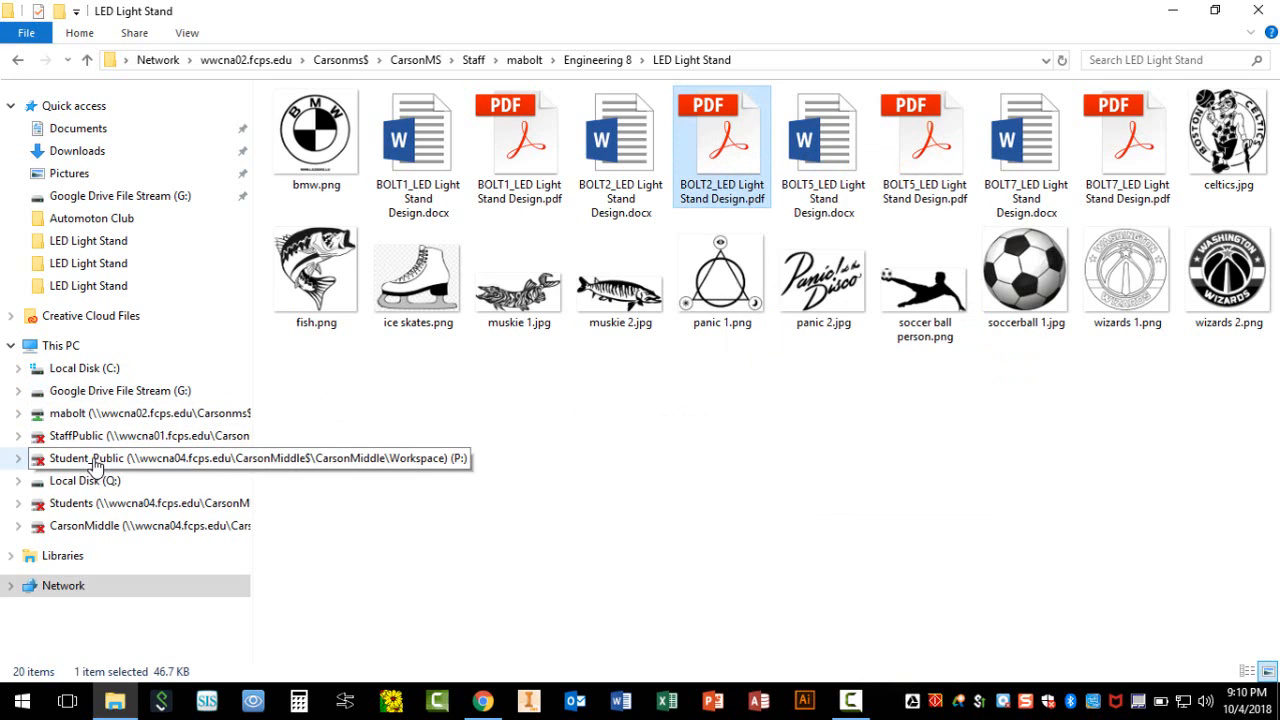
Step: Open the 2ndPD_SAVE HERE folder on Student Public, inside the teacher's Engineering 7&8 folder under Curriculum
{"action": "left_click", "coordinate": [110, 460]}
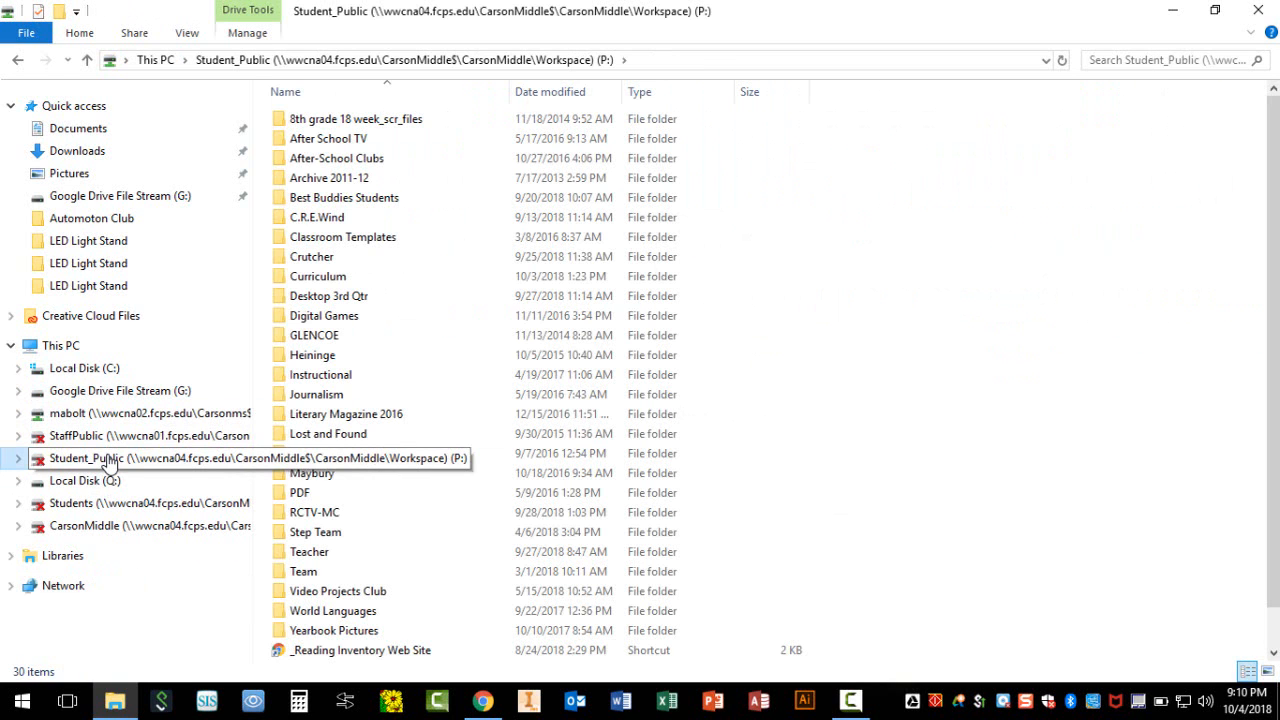
{"action": "left_click", "coordinate": [1258, 10]}
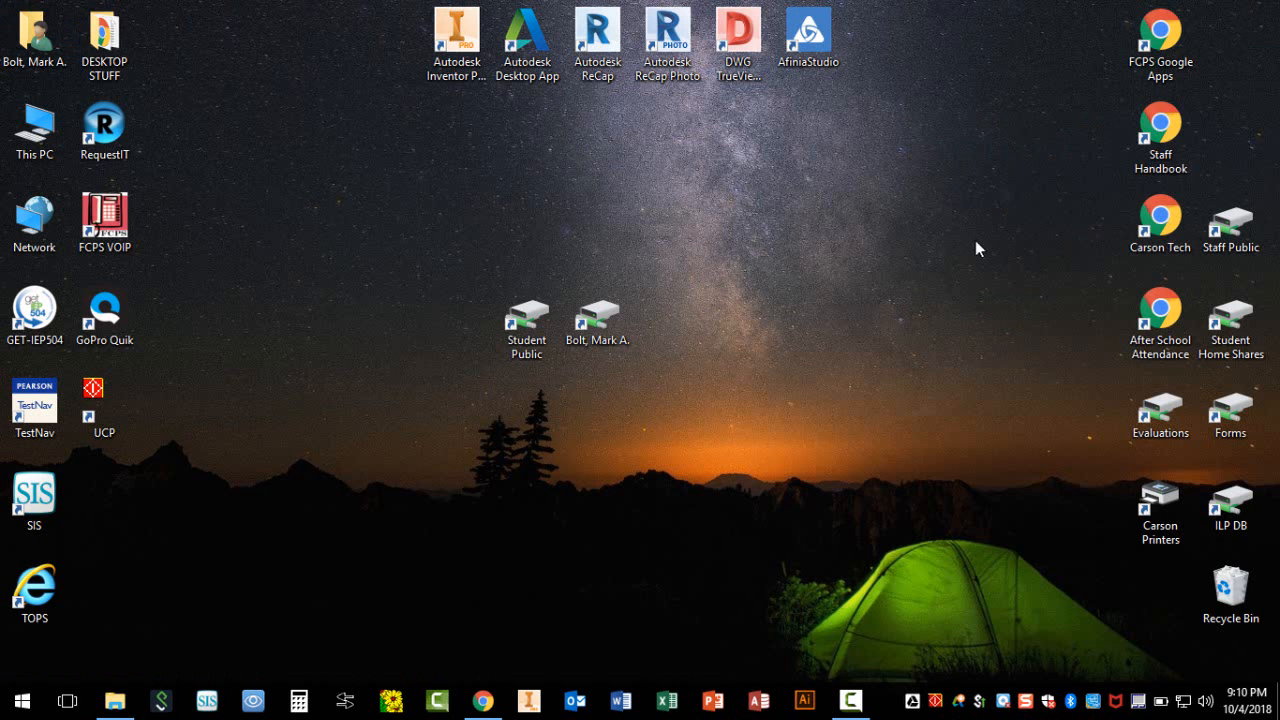
{"action": "double_click", "coordinate": [526, 320]}
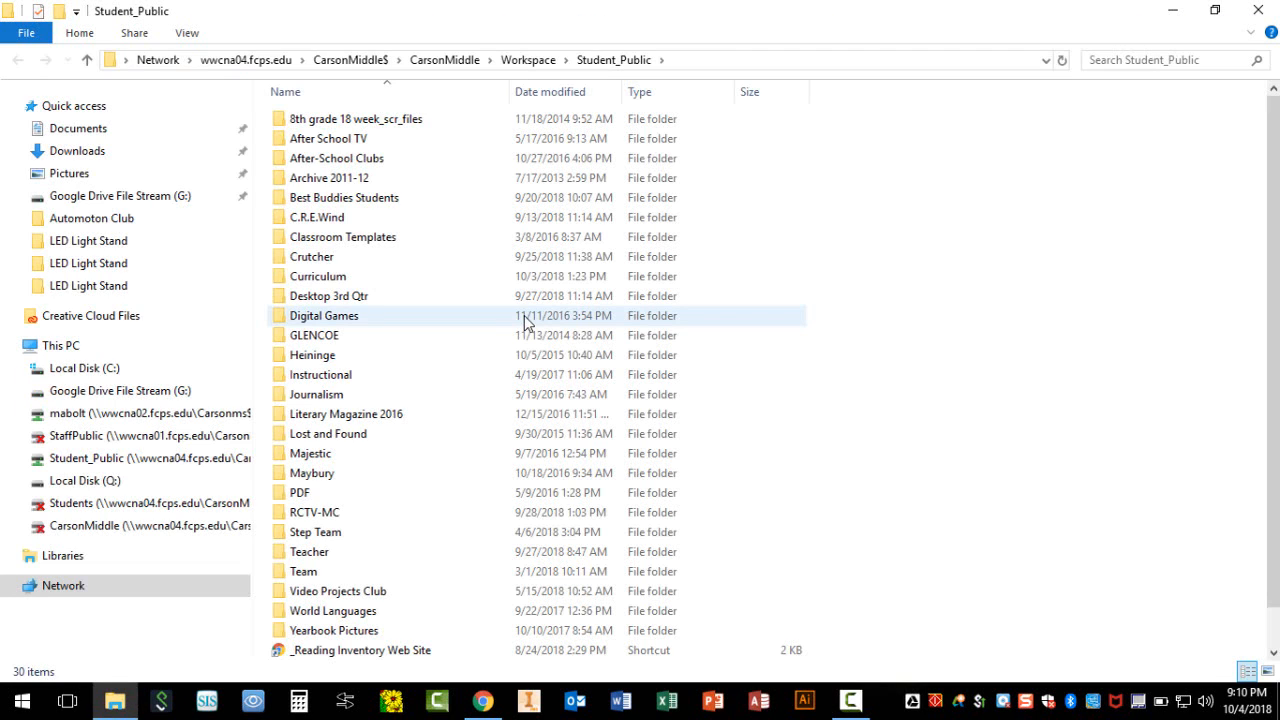
{"action": "double_click", "coordinate": [325, 276]}
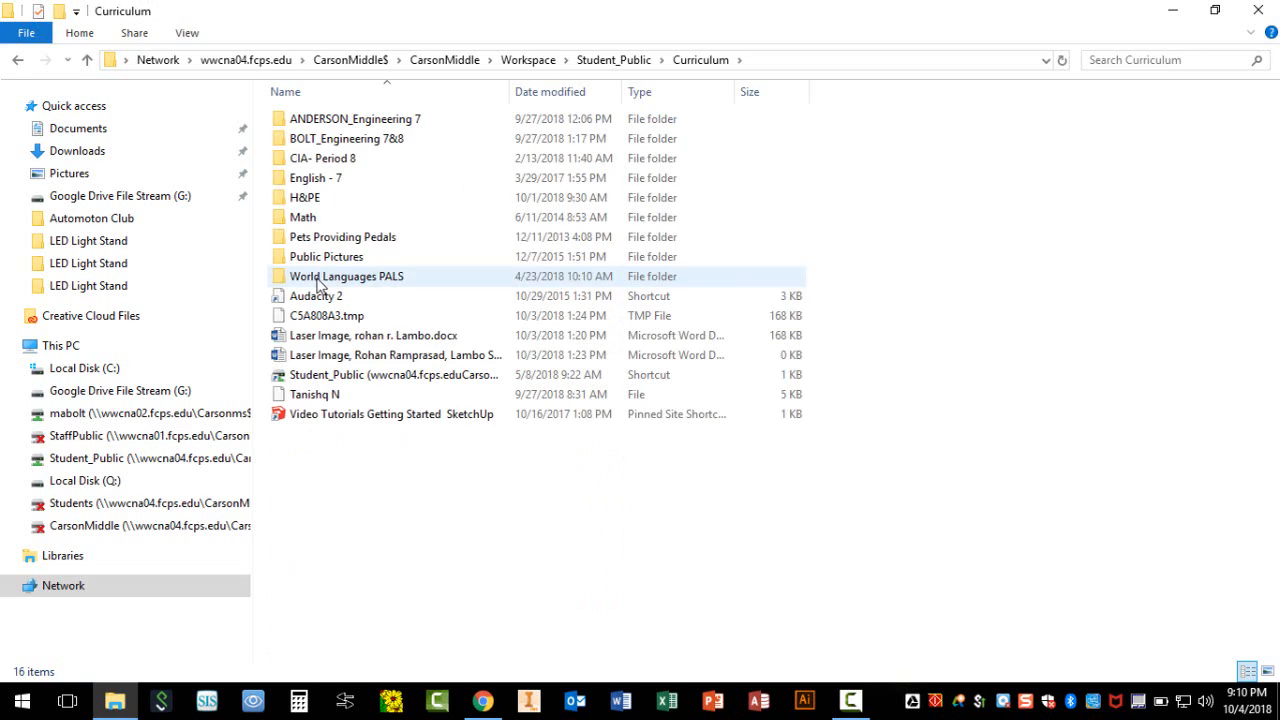
{"action": "double_click", "coordinate": [335, 146]}
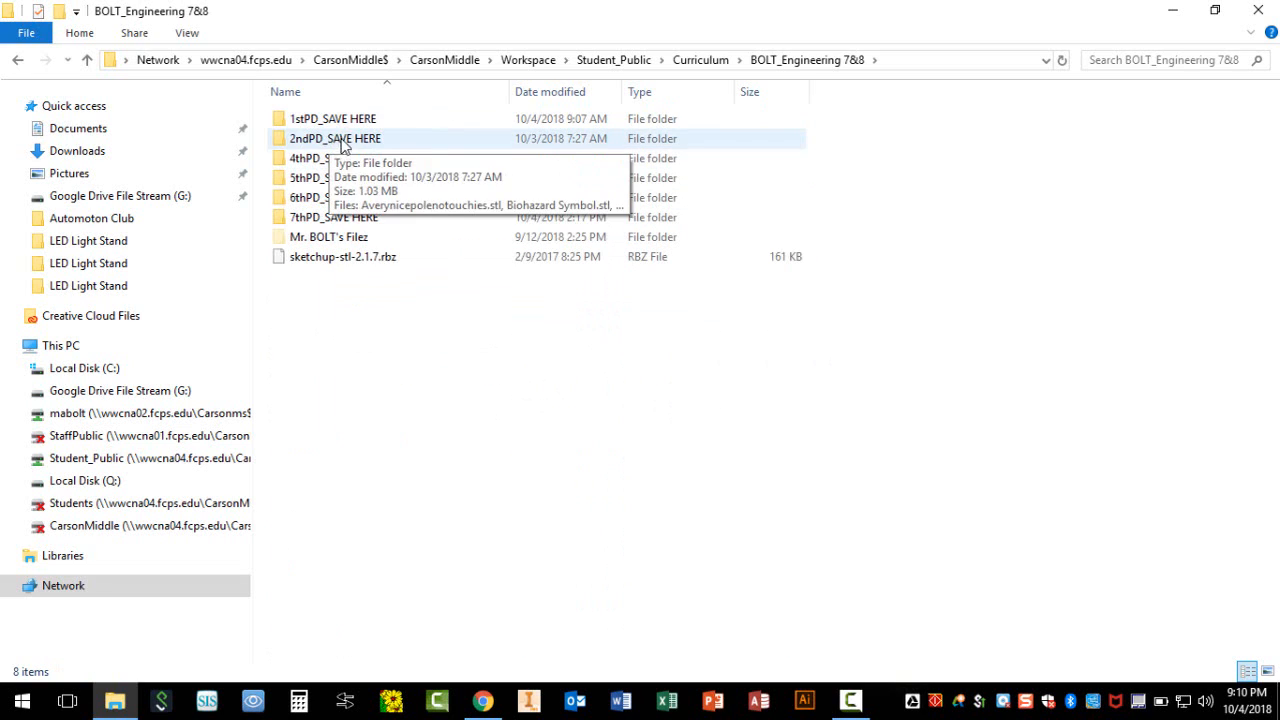
{"action": "double_click", "coordinate": [340, 146]}
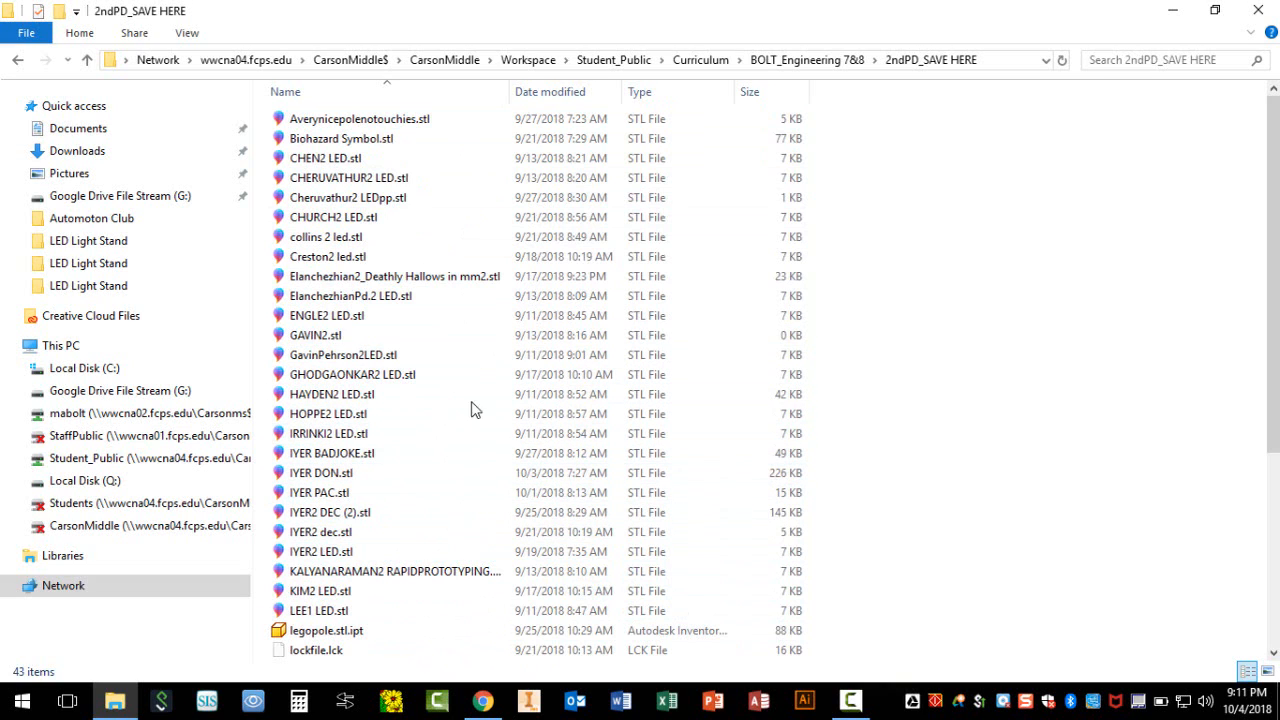
Step: Paste the copied design PDF into the 2ndPD_SAVE HERE folder and close the folder window
{"action": "right_click", "coordinate": [442, 489]}
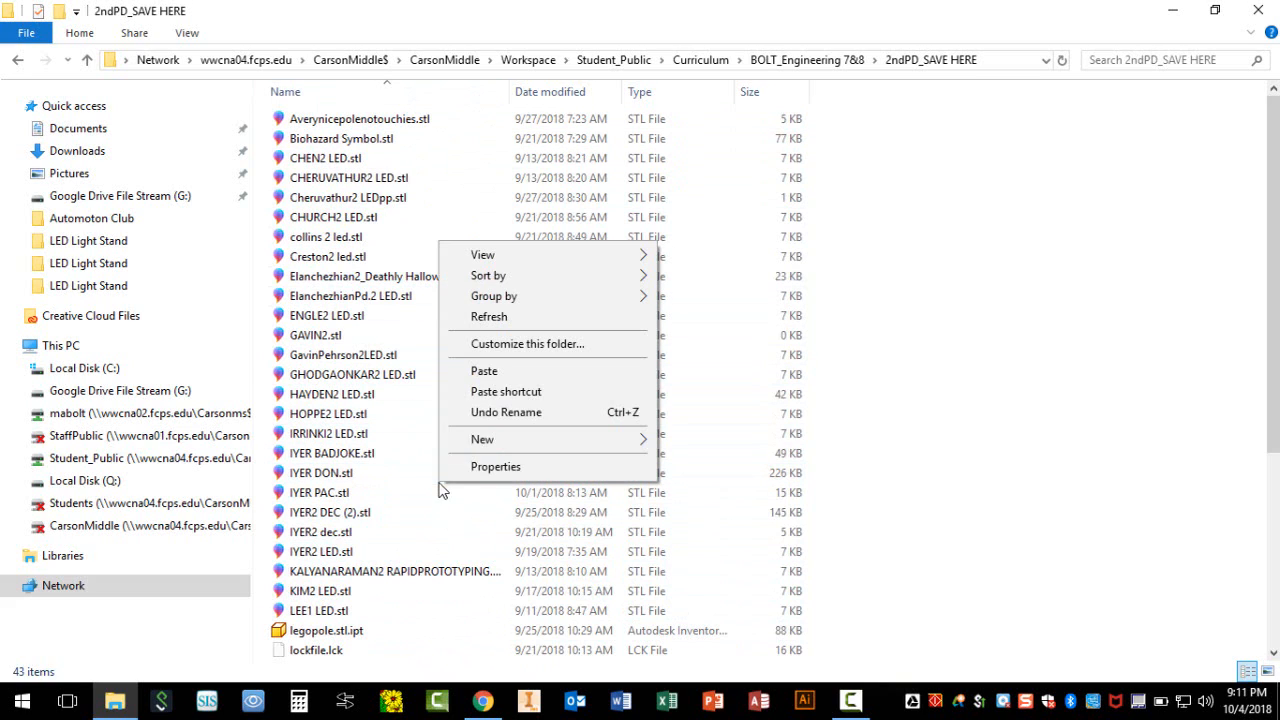
{"action": "left_click", "coordinate": [484, 371]}
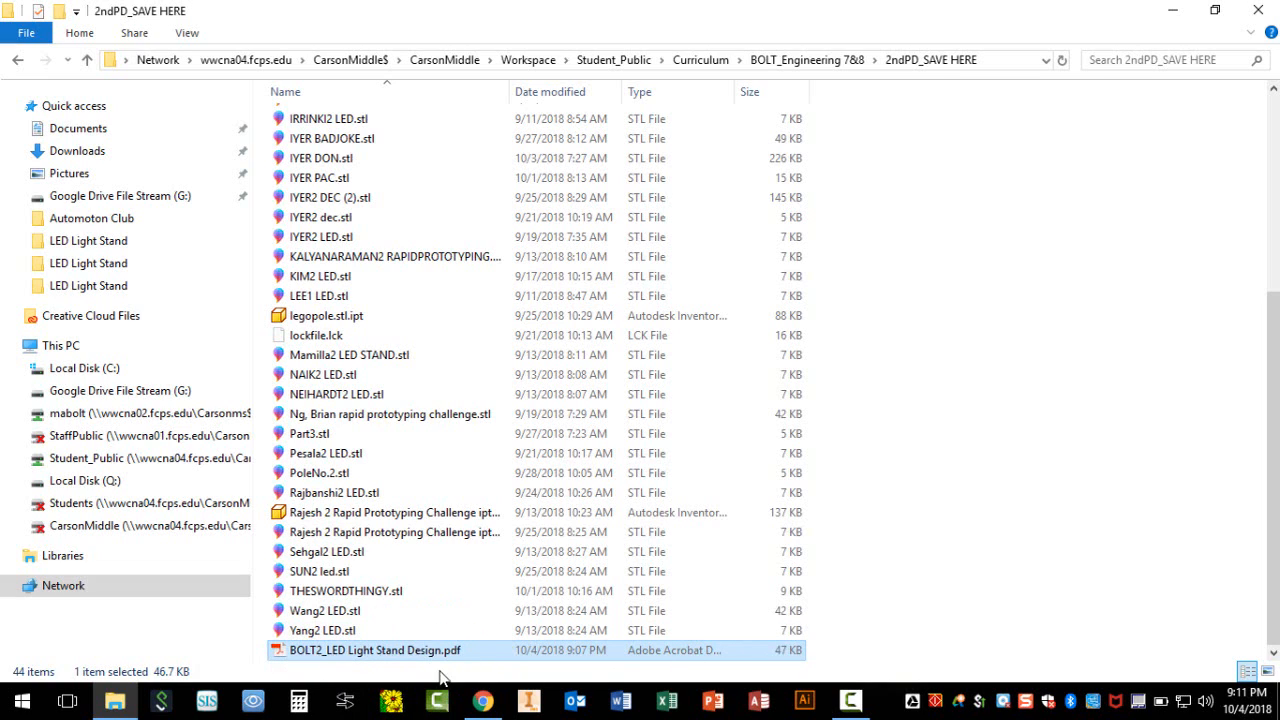
{"action": "left_click", "coordinate": [1262, 12]}
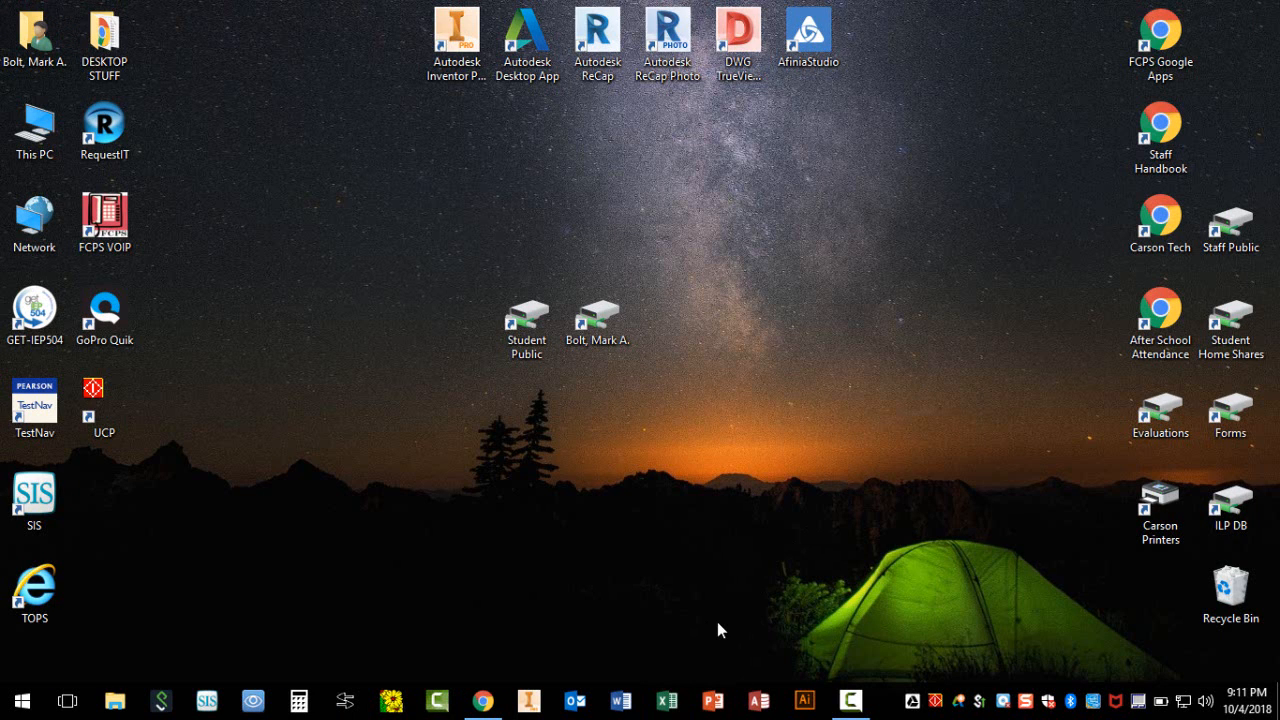